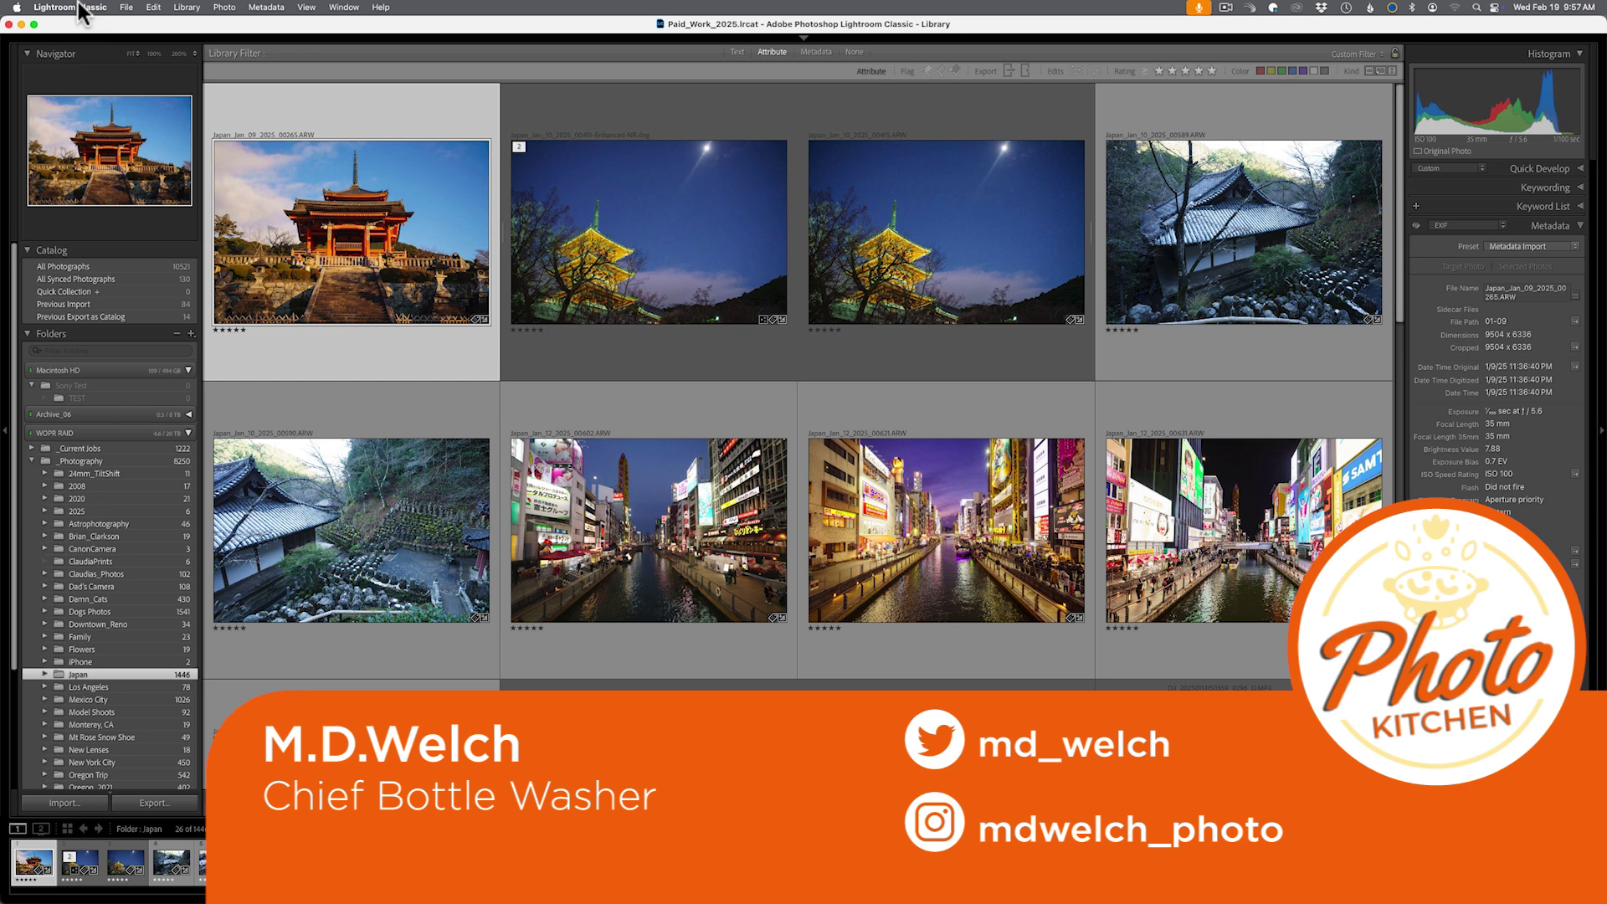
View the Lightroom Classic version information, then close it
{"action": "left_click", "coordinate": [81, 10]}
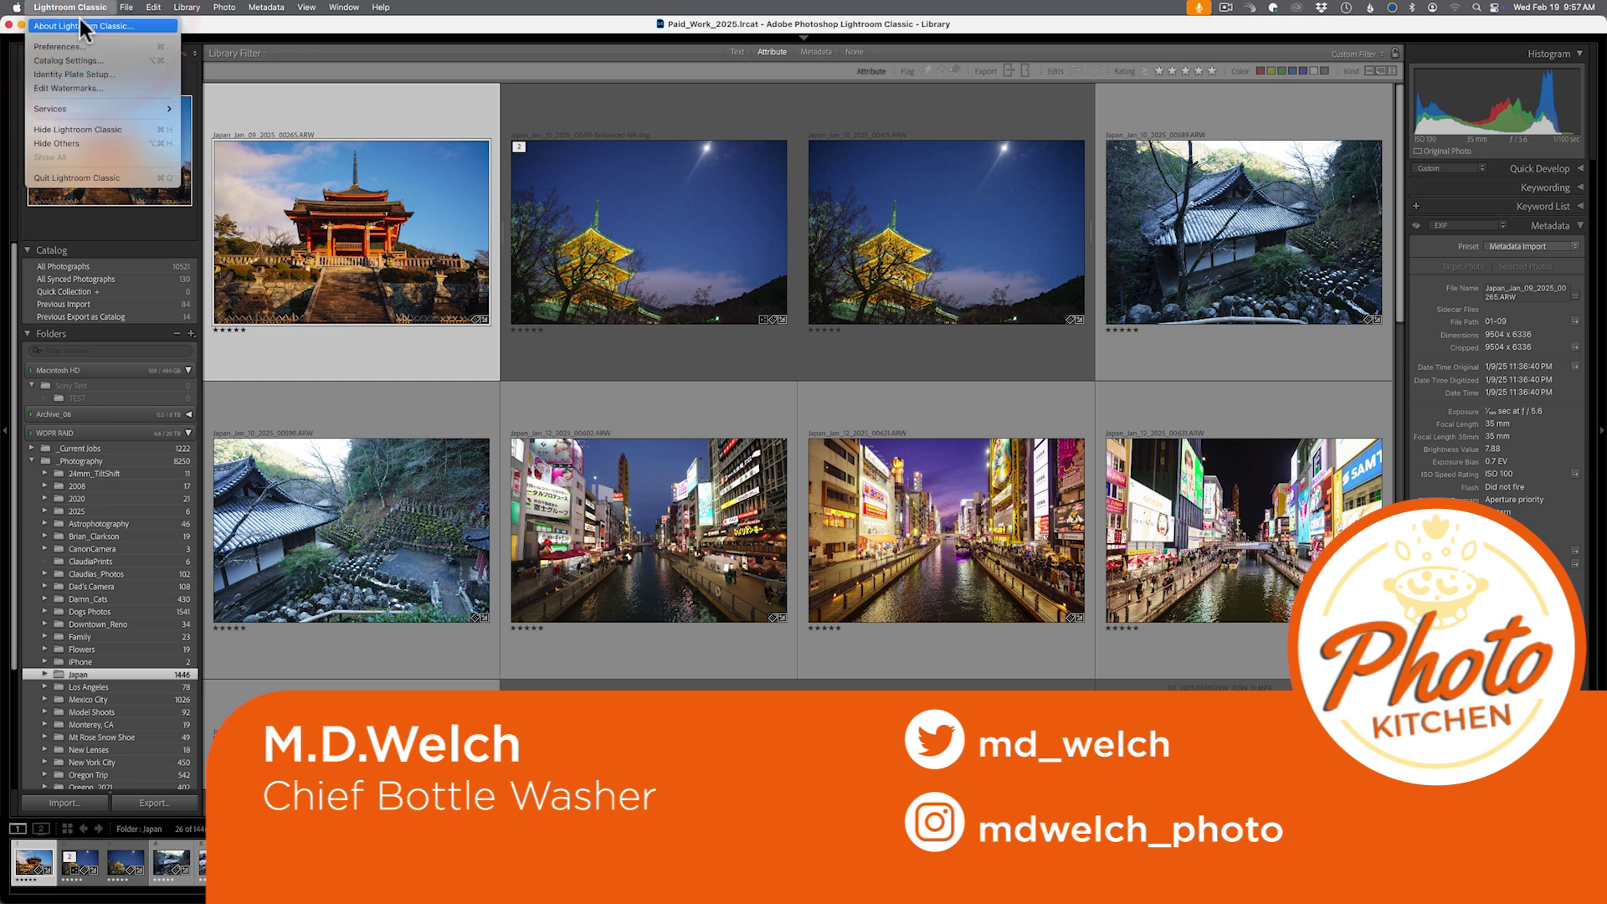
{"action": "left_click", "coordinate": [84, 25]}
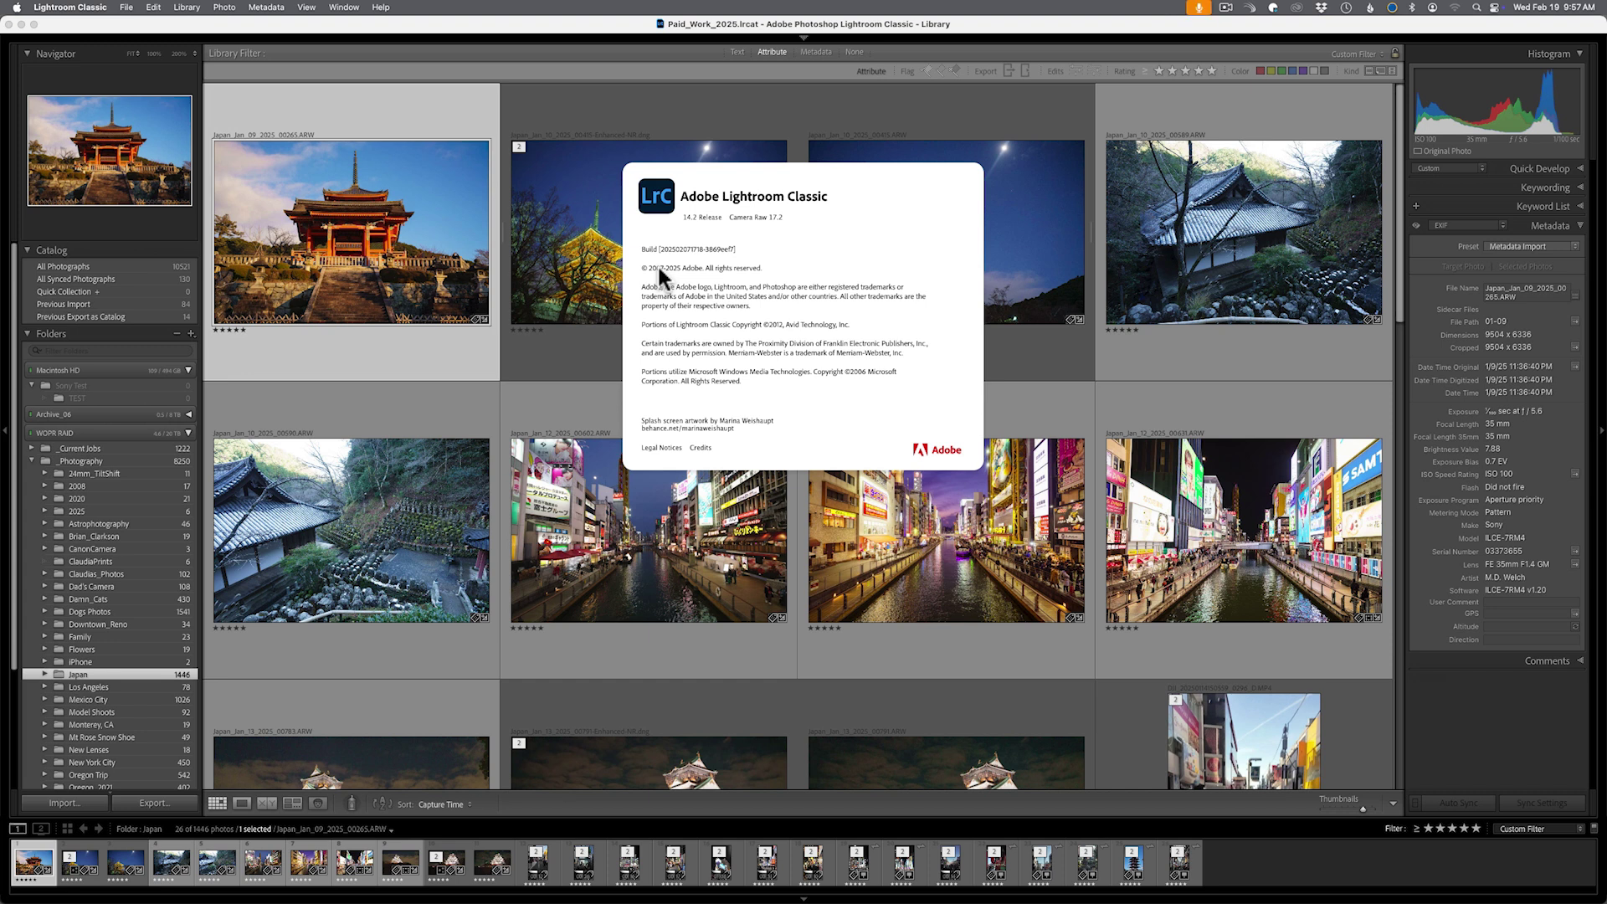
{"action": "left_click", "coordinate": [656, 266]}
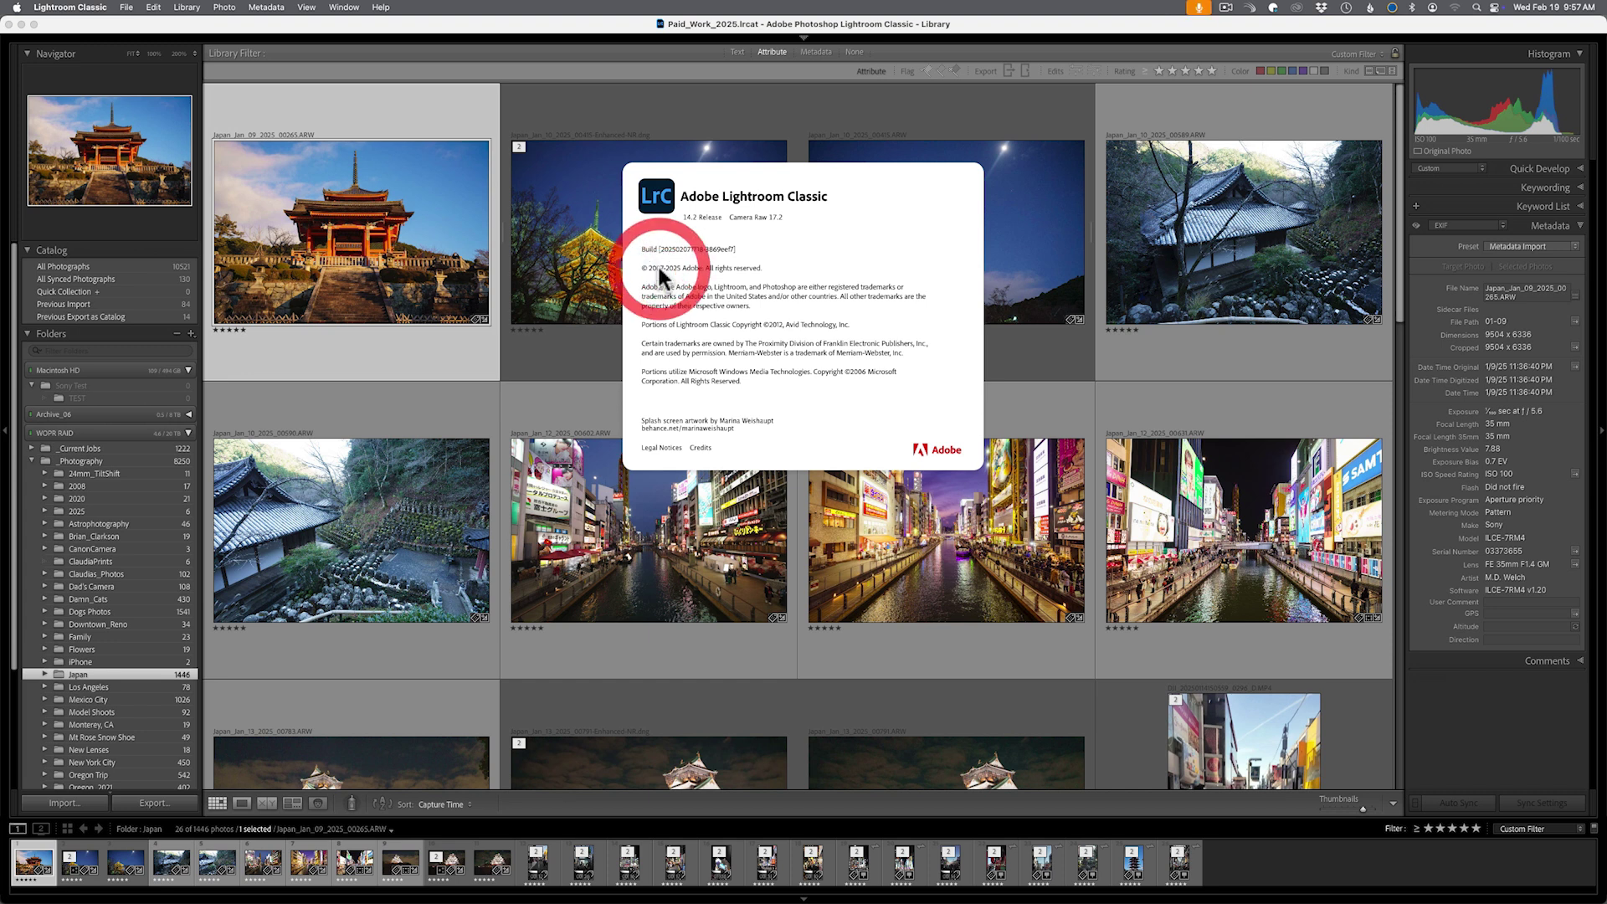
{"action": "left_click", "coordinate": [646, 175]}
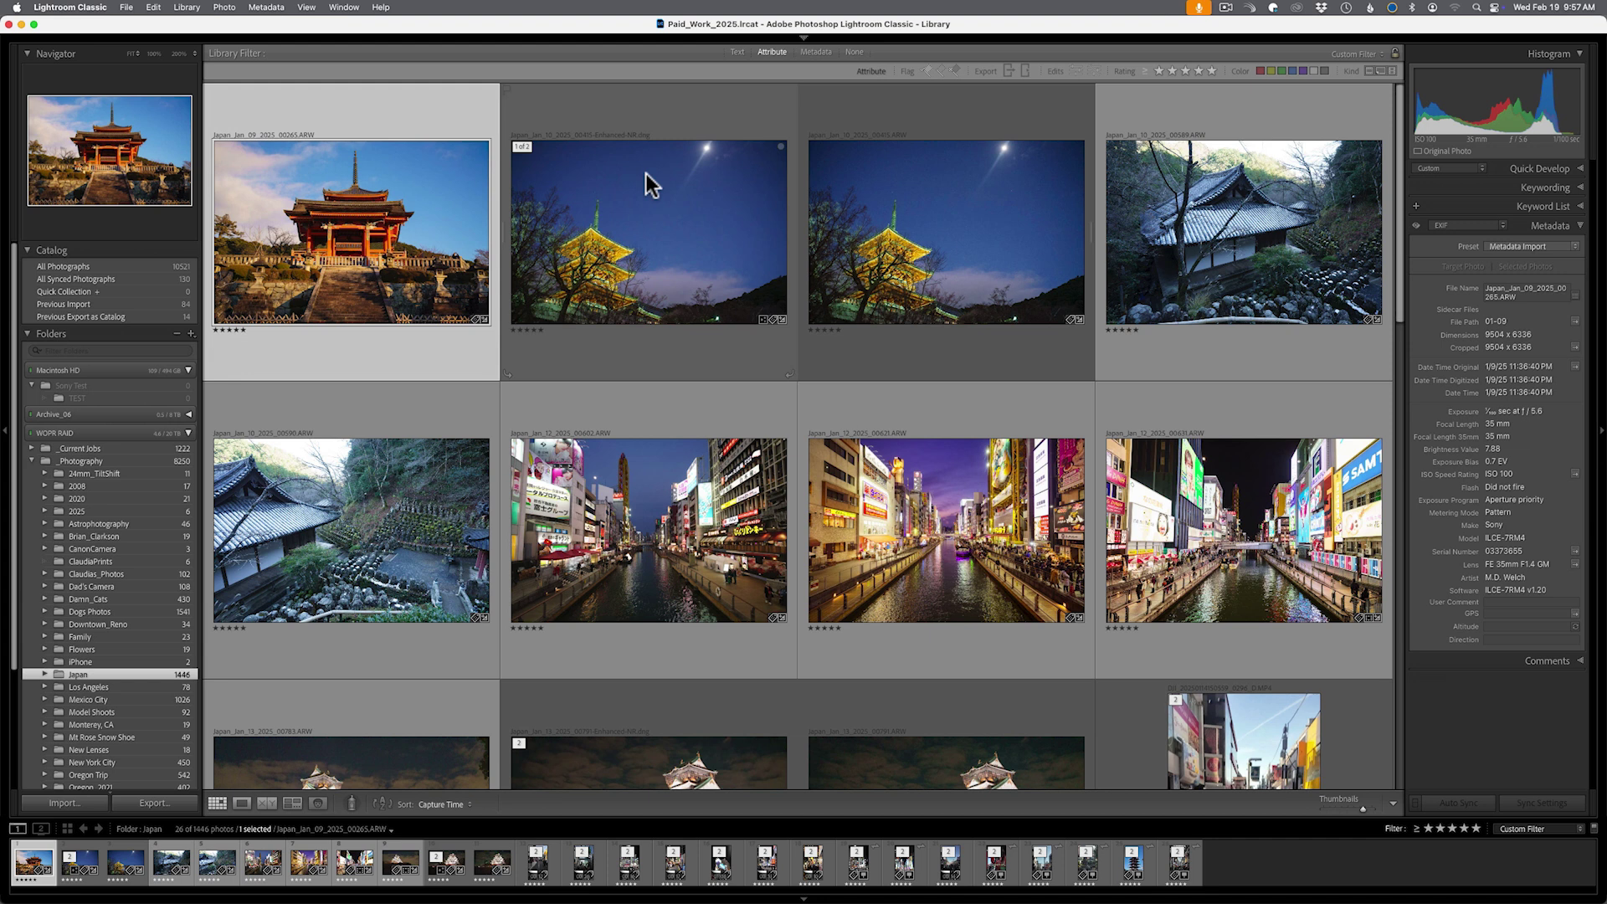
Open the night pagoda photo for editing, then return to the photo grid
{"action": "left_click", "coordinate": [611, 216]}
{"action": "key", "text": "d"}
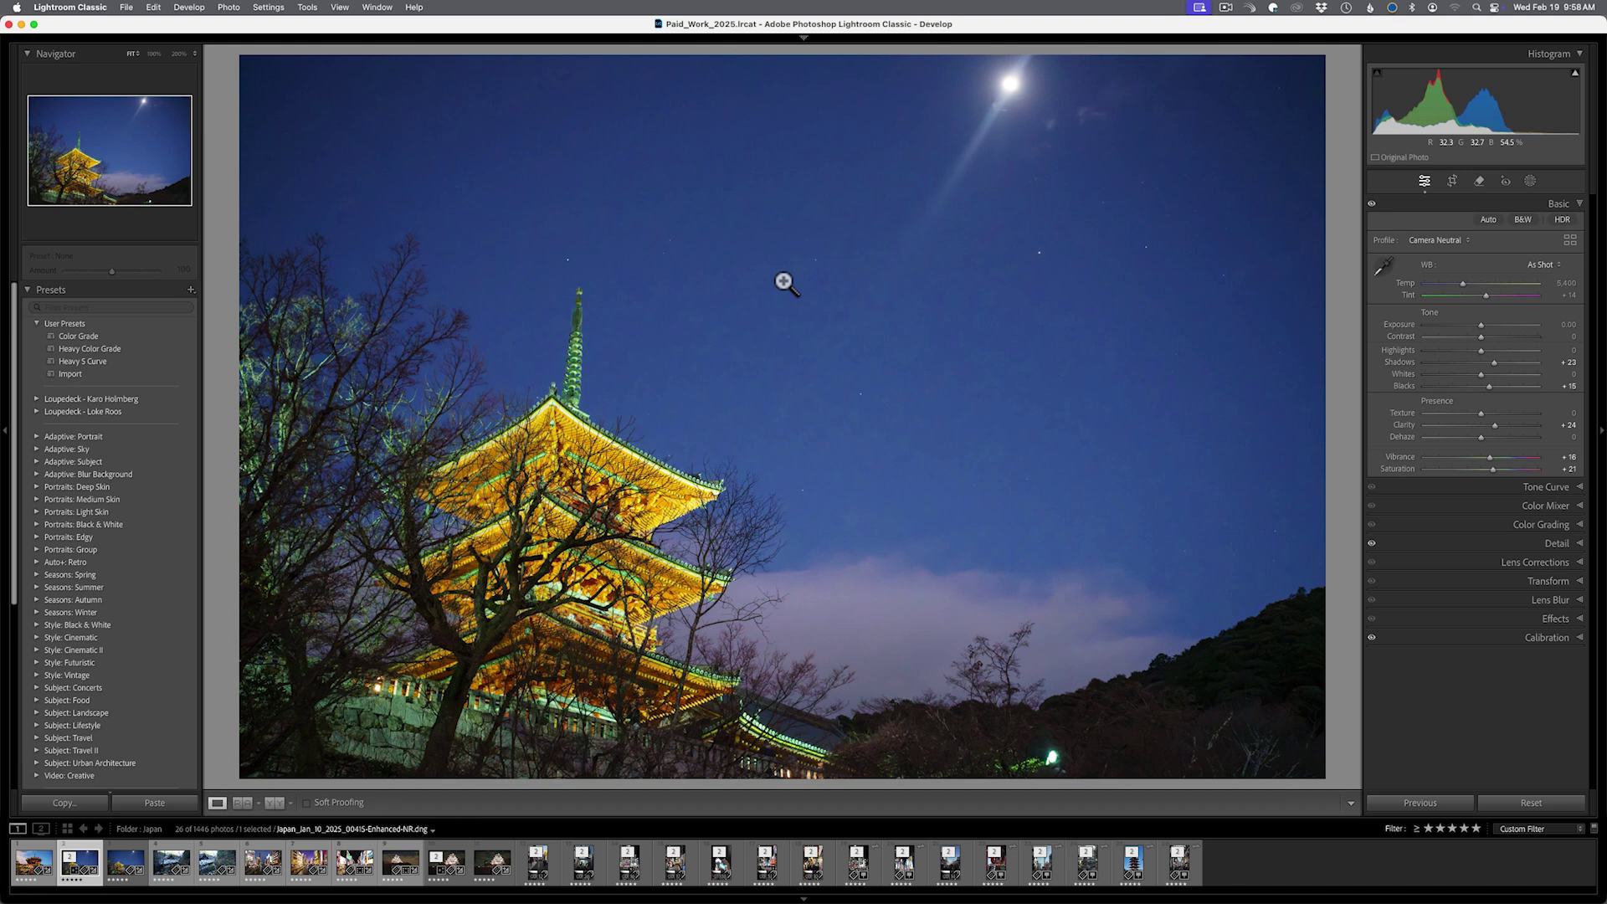
{"action": "key", "text": "g"}
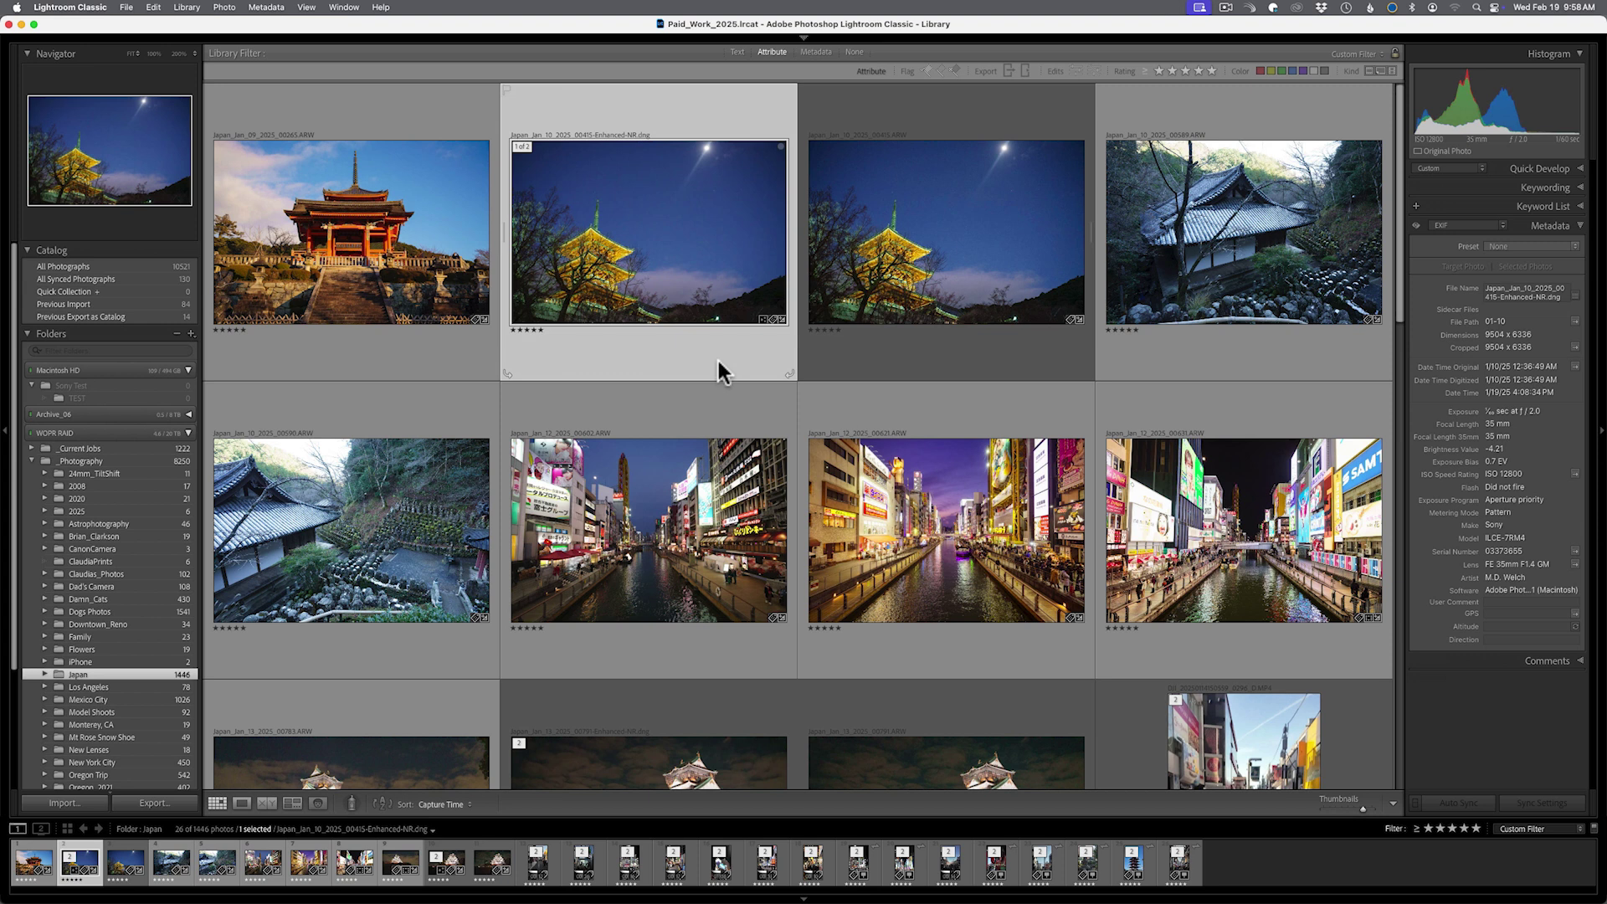
Browse the Astrophotography folder, then filter the Japan folder to five-star photos
{"action": "left_click", "coordinate": [106, 524]}
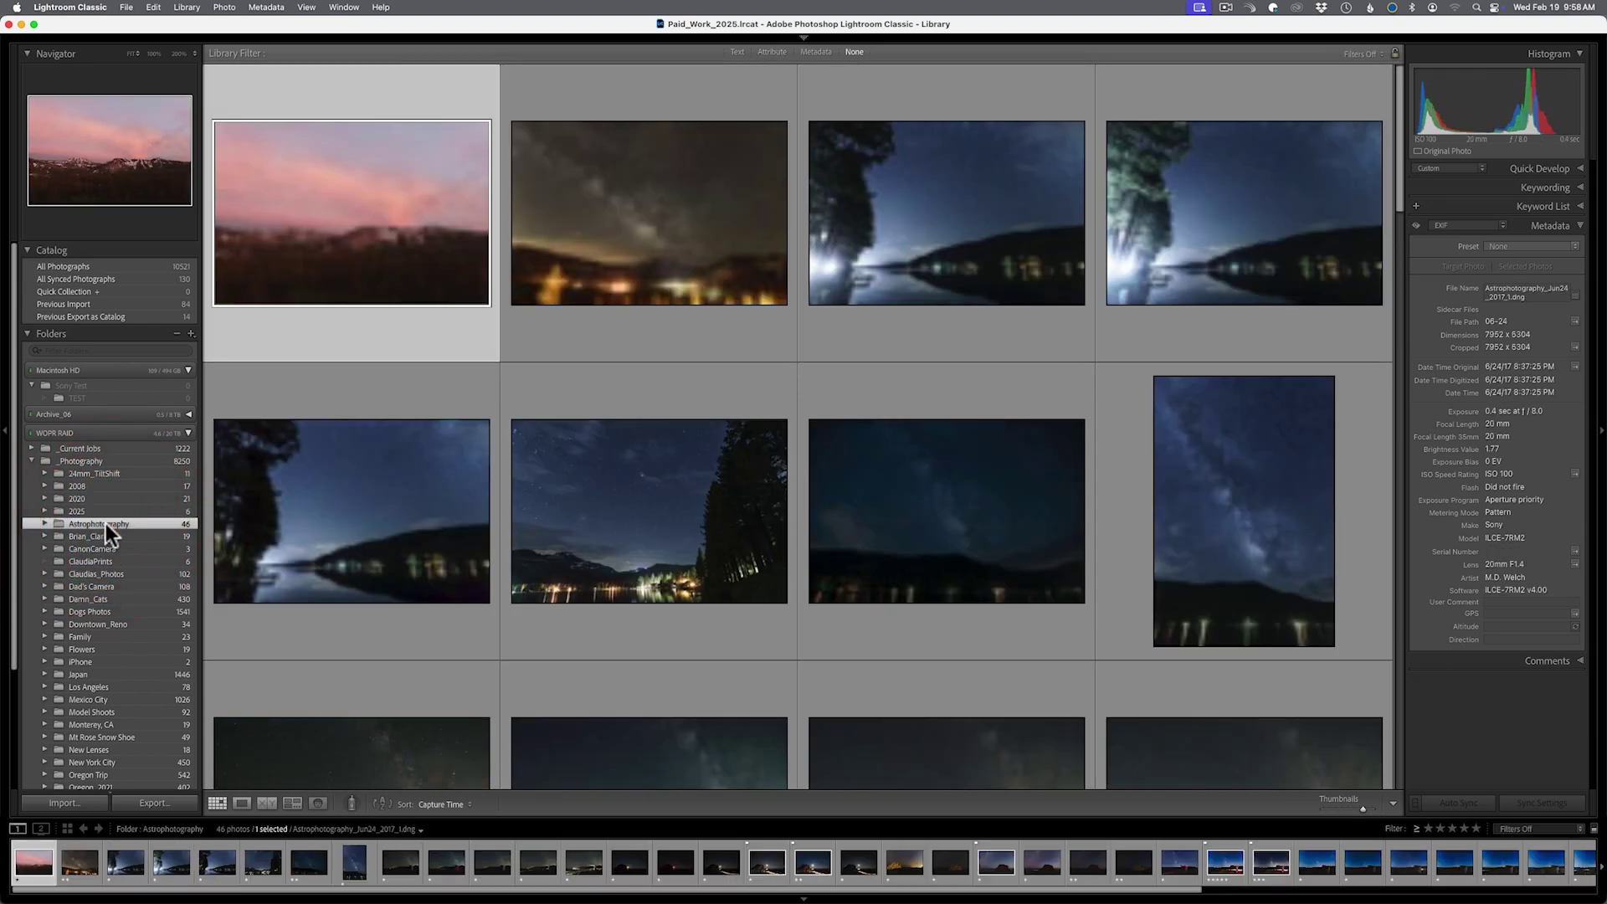
{"action": "left_click", "coordinate": [115, 672]}
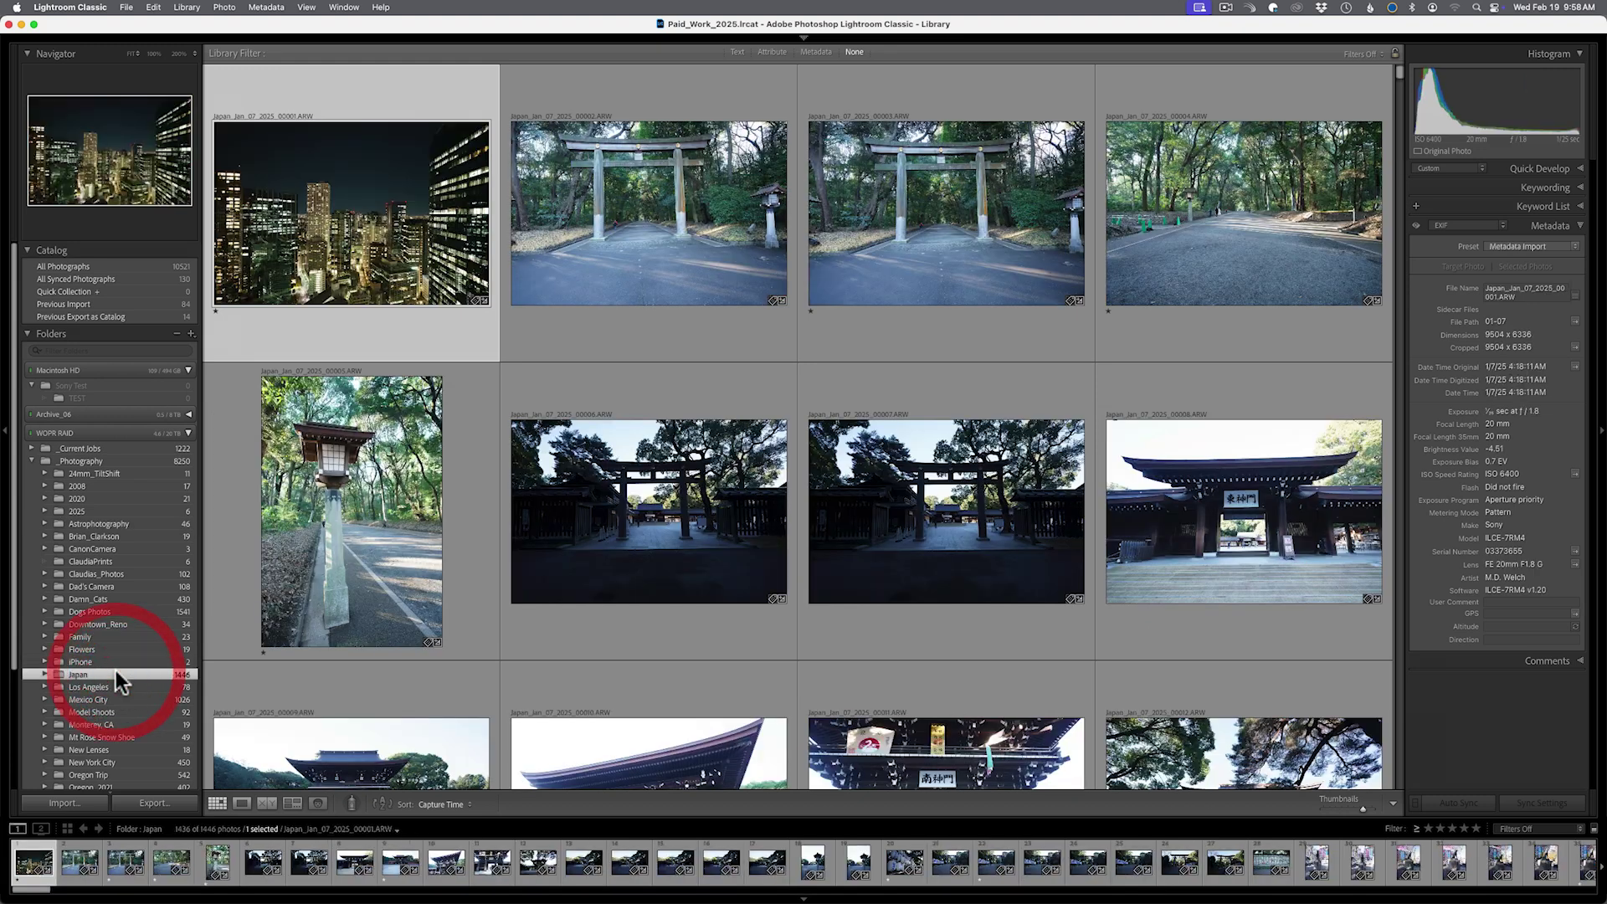
{"action": "left_click", "coordinate": [769, 53]}
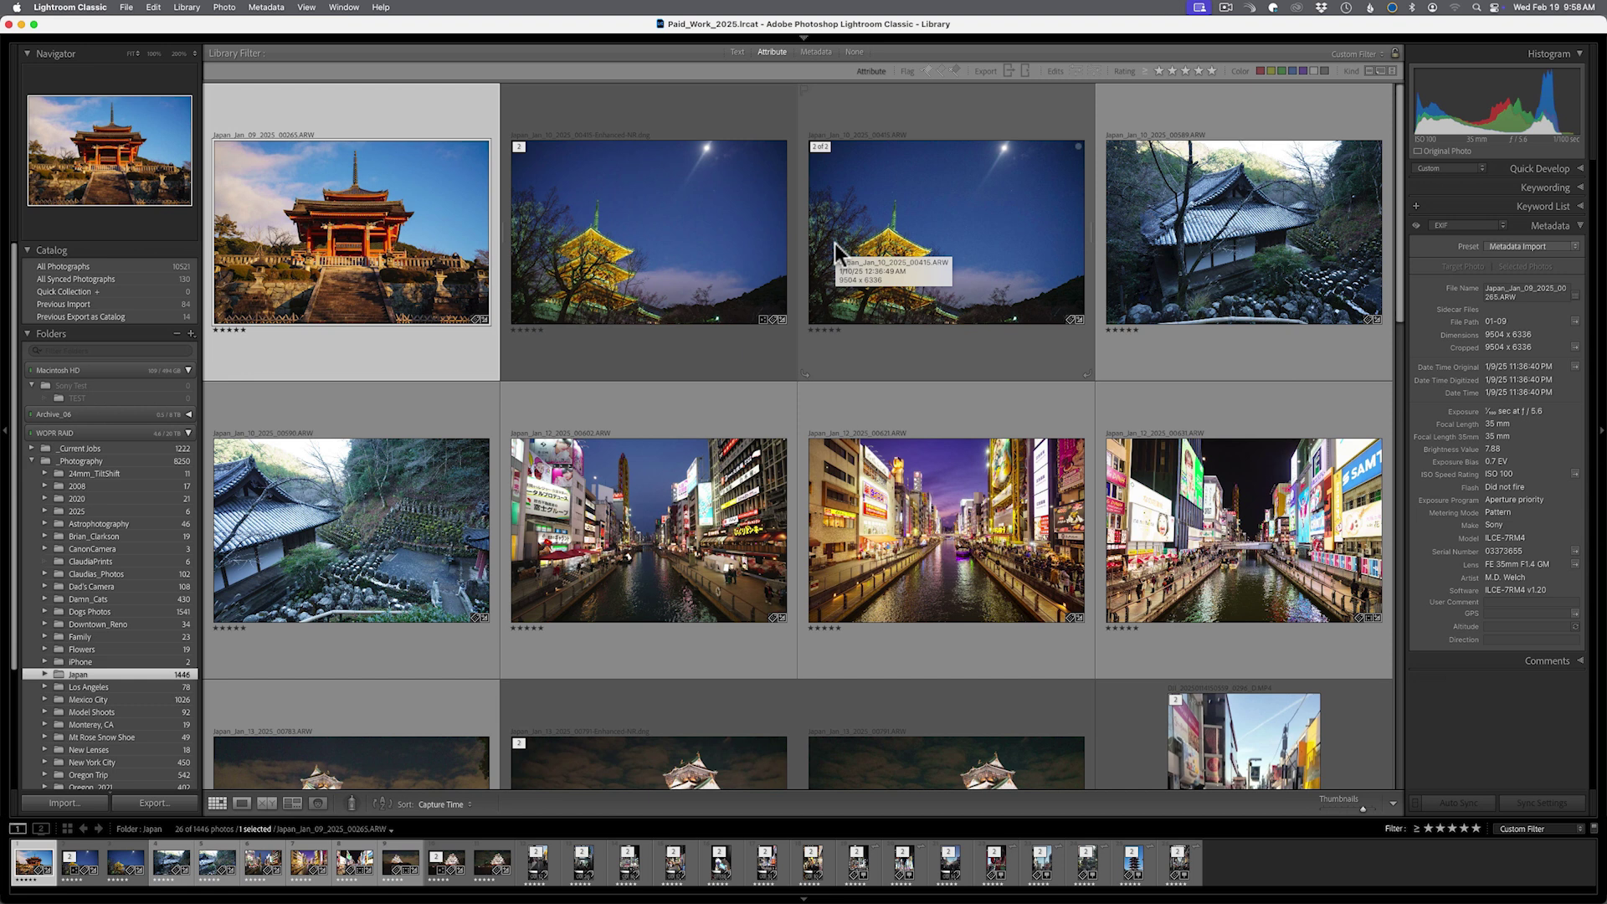
Open Catalog Settings from the Lightroom Classic menu
{"action": "left_click", "coordinate": [100, 10]}
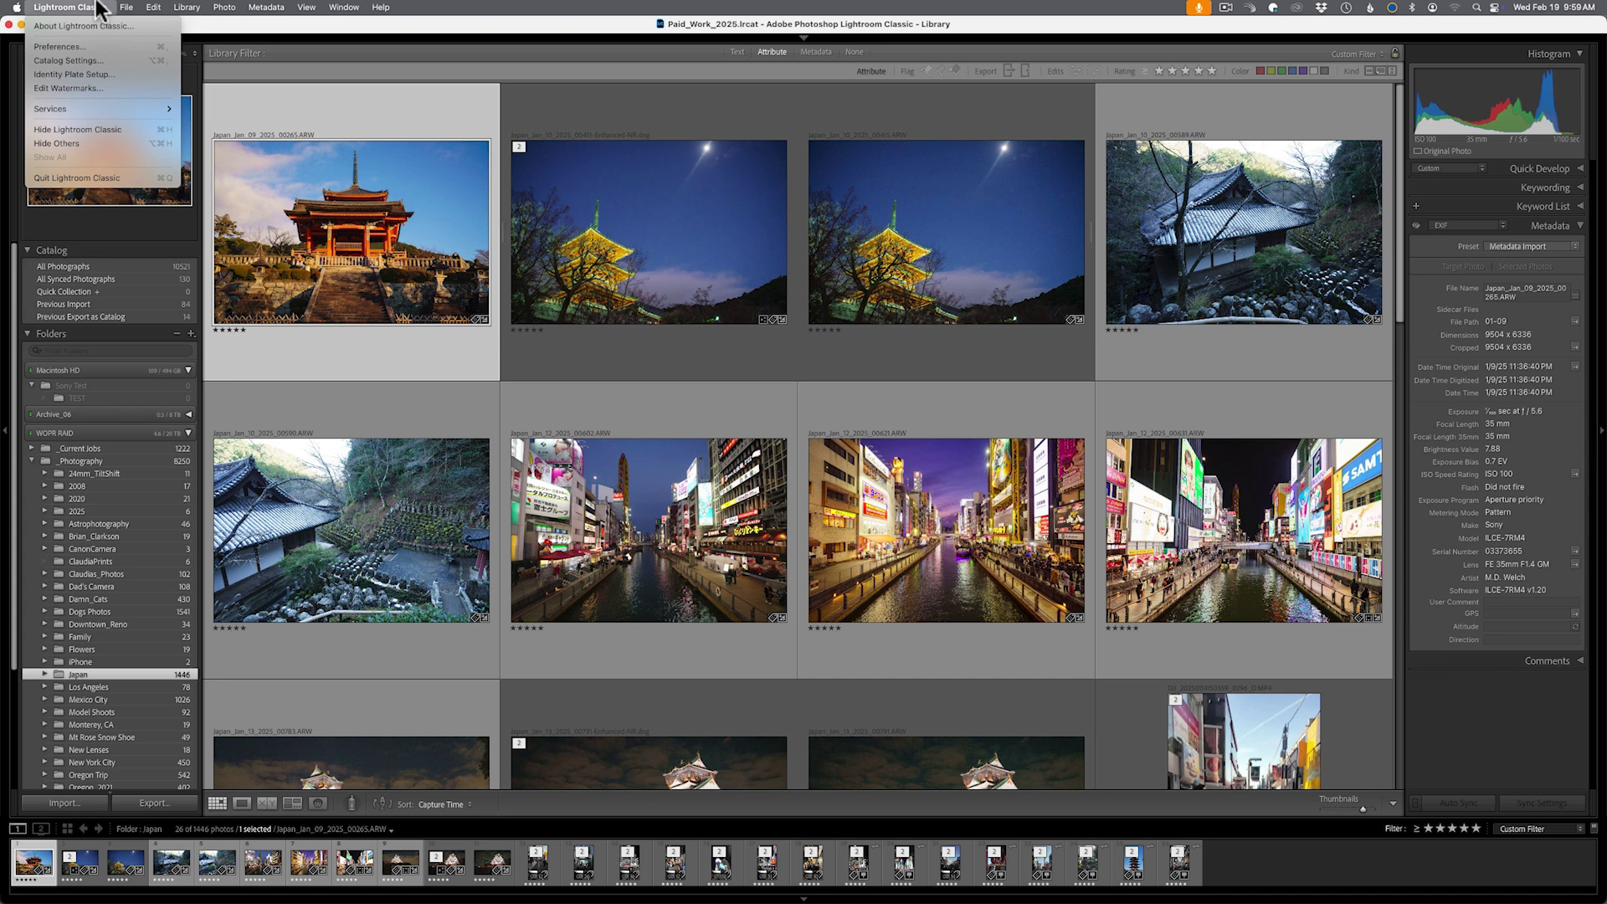
{"action": "mouse_move", "coordinate": [159, 8]}
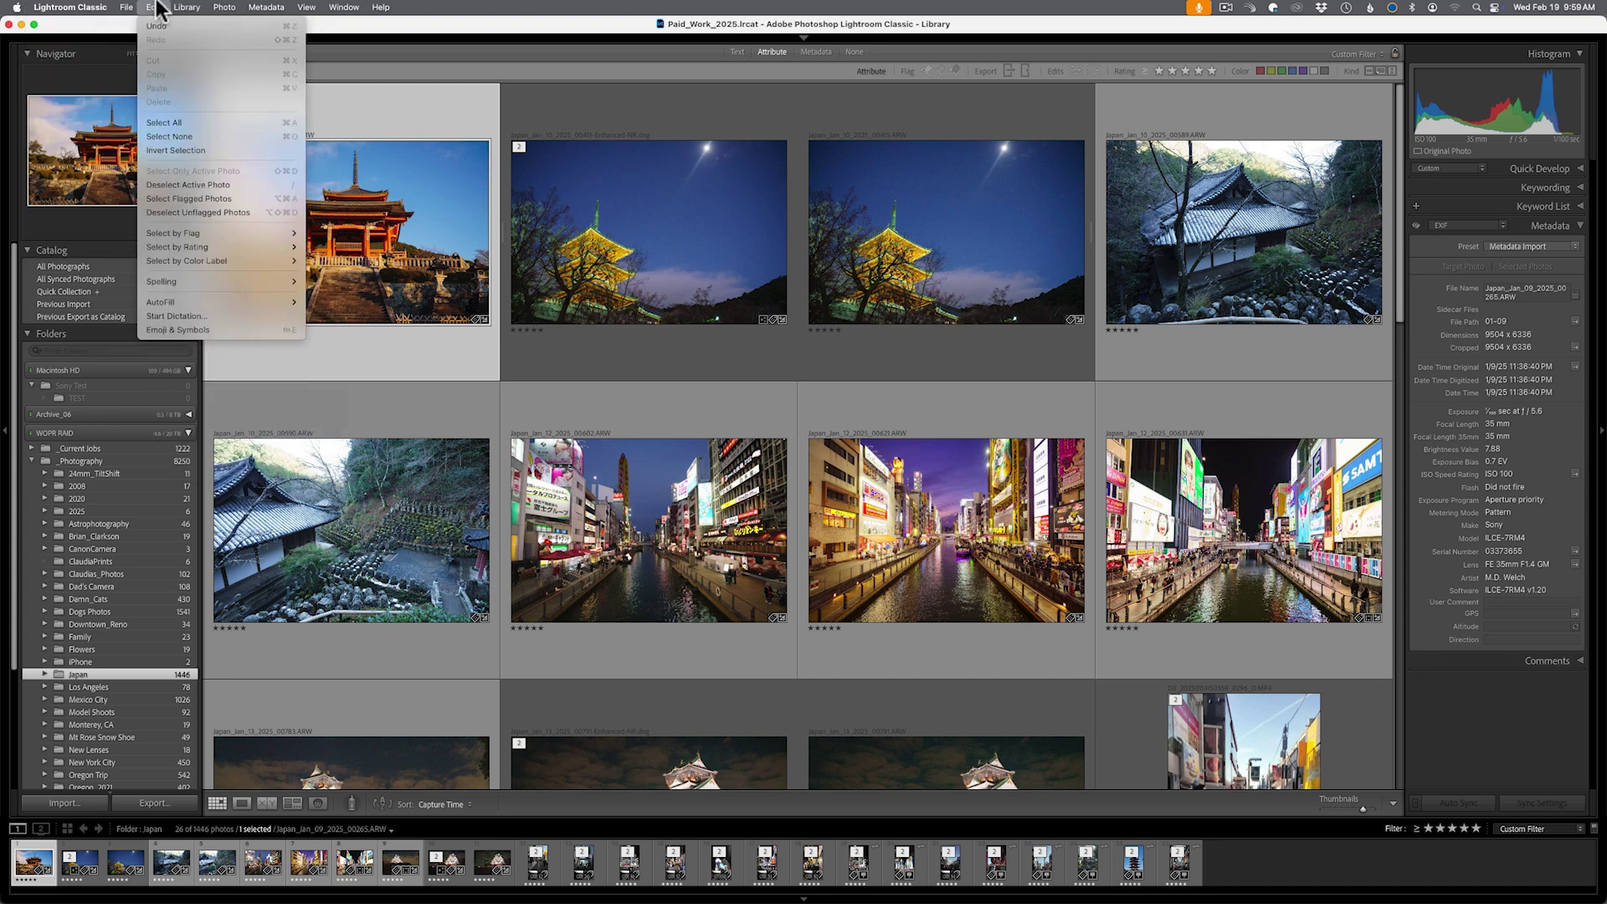
{"action": "mouse_move", "coordinate": [71, 9]}
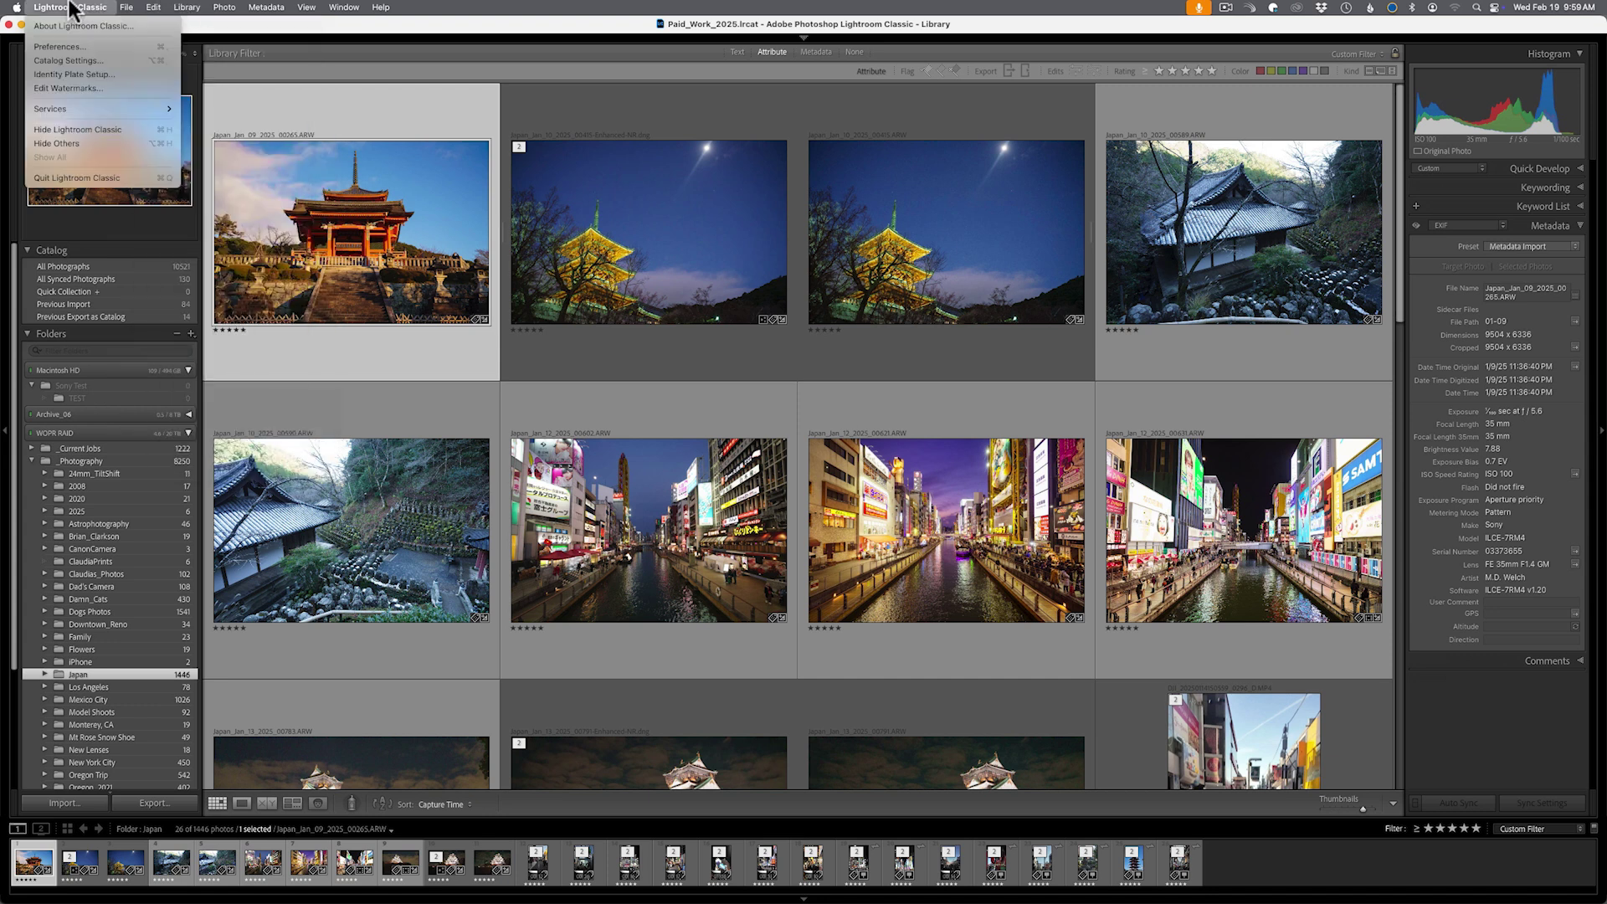
{"action": "left_click", "coordinate": [84, 61]}
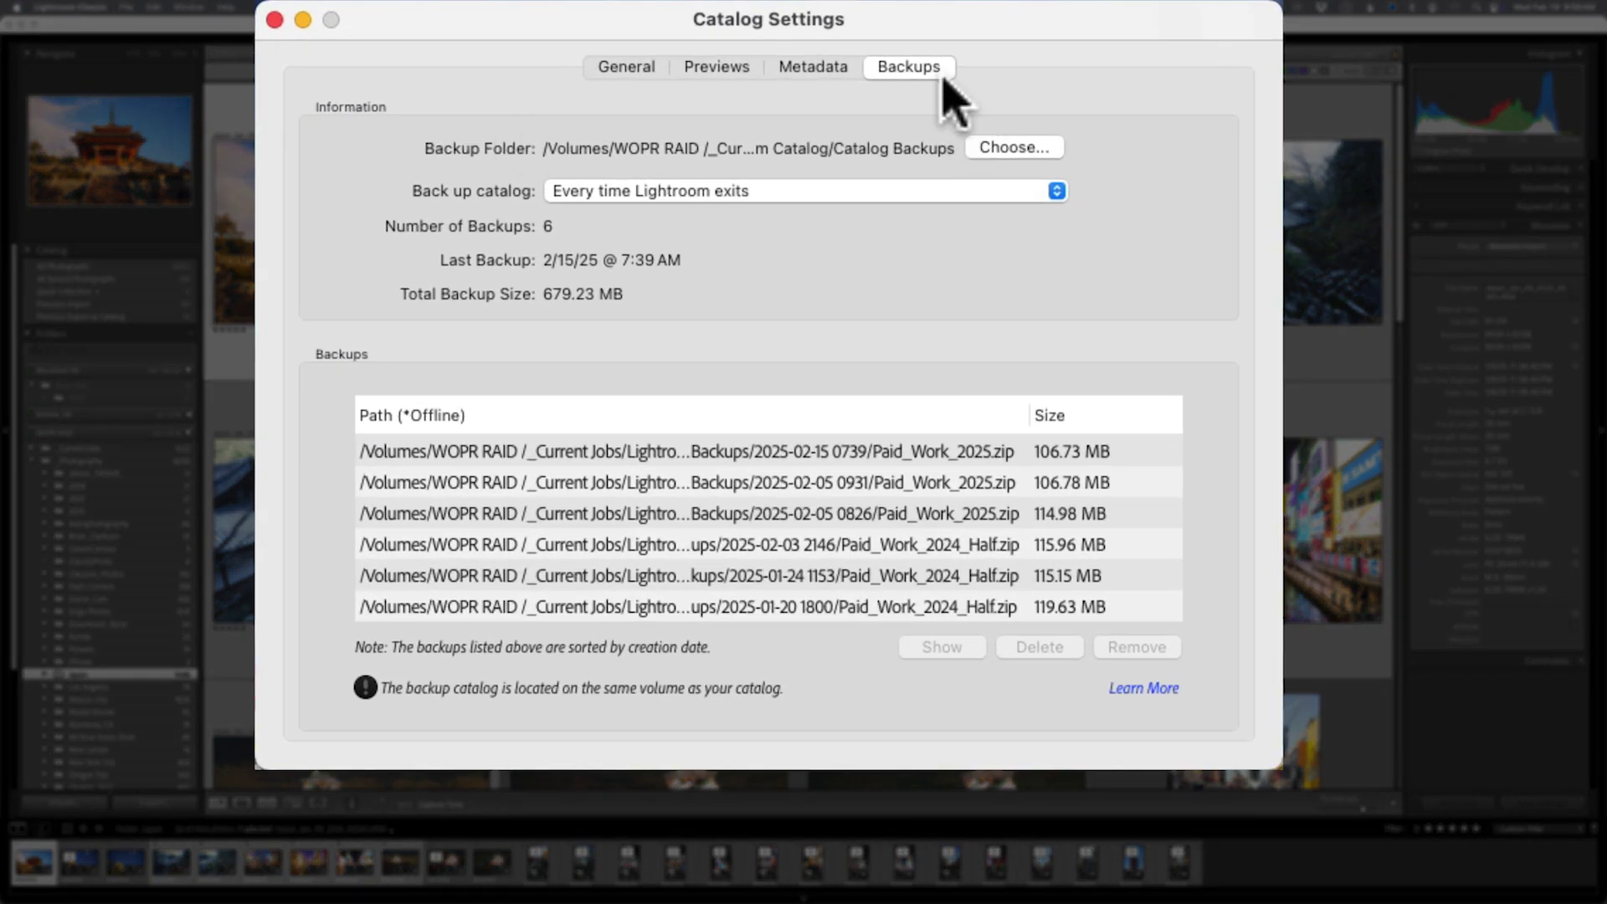
Show the Backups tab and check the 'Every time Lightroom exits' backup frequency
{"action": "left_click", "coordinate": [919, 67]}
{"action": "left_click", "coordinate": [1117, 172]}
{"action": "left_click", "coordinate": [1114, 187]}
{"action": "left_click", "coordinate": [817, 192]}
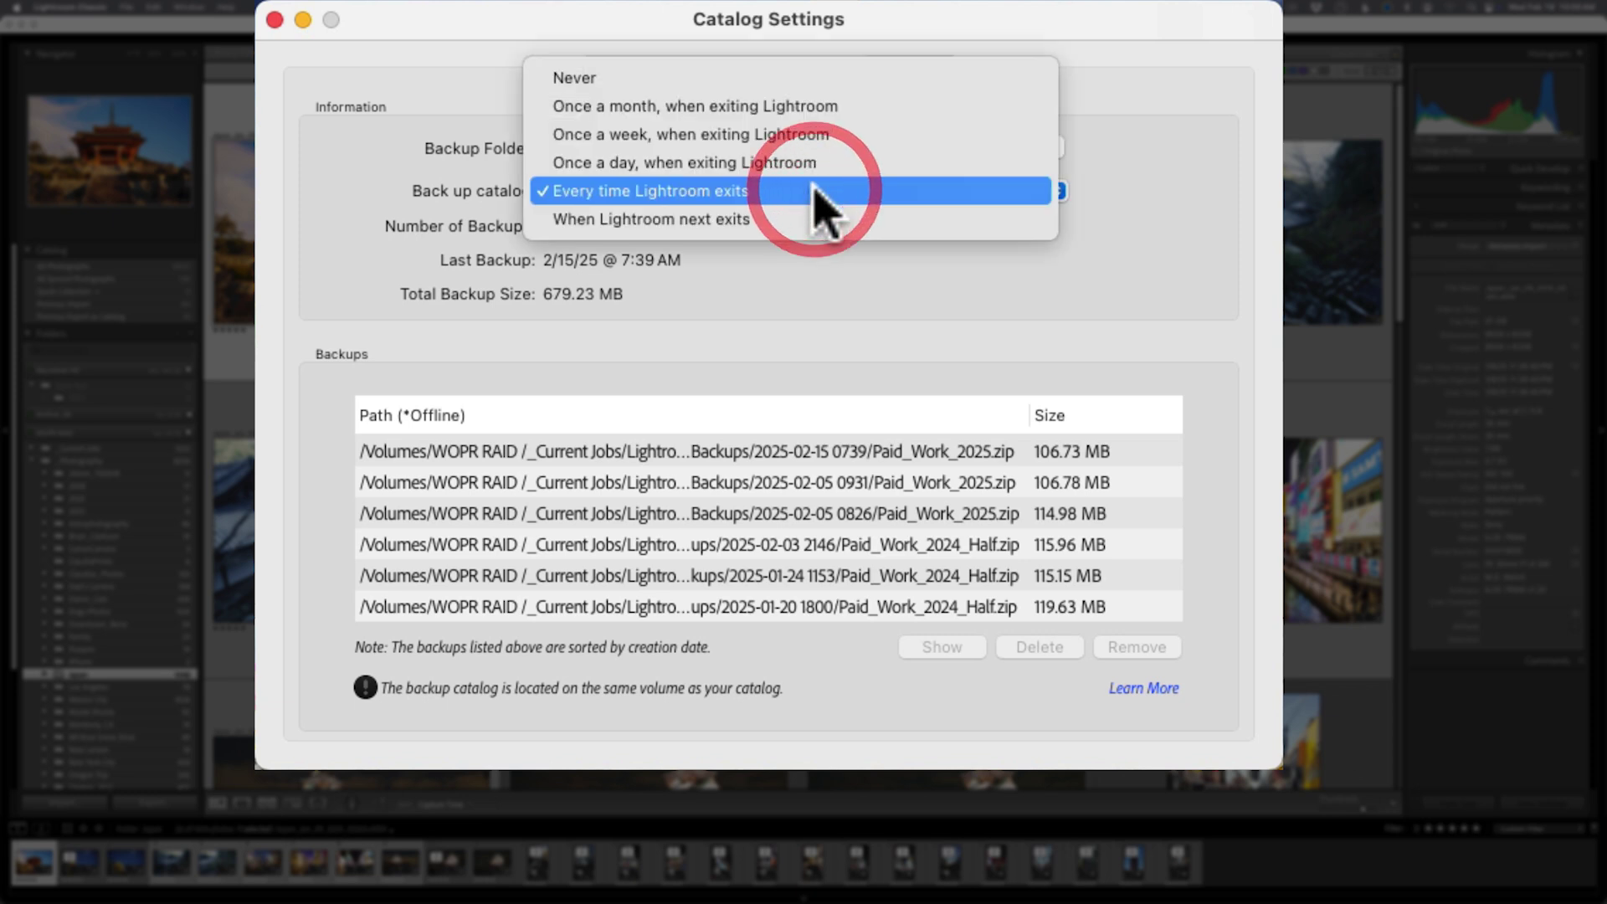
{"action": "left_click", "coordinate": [817, 194]}
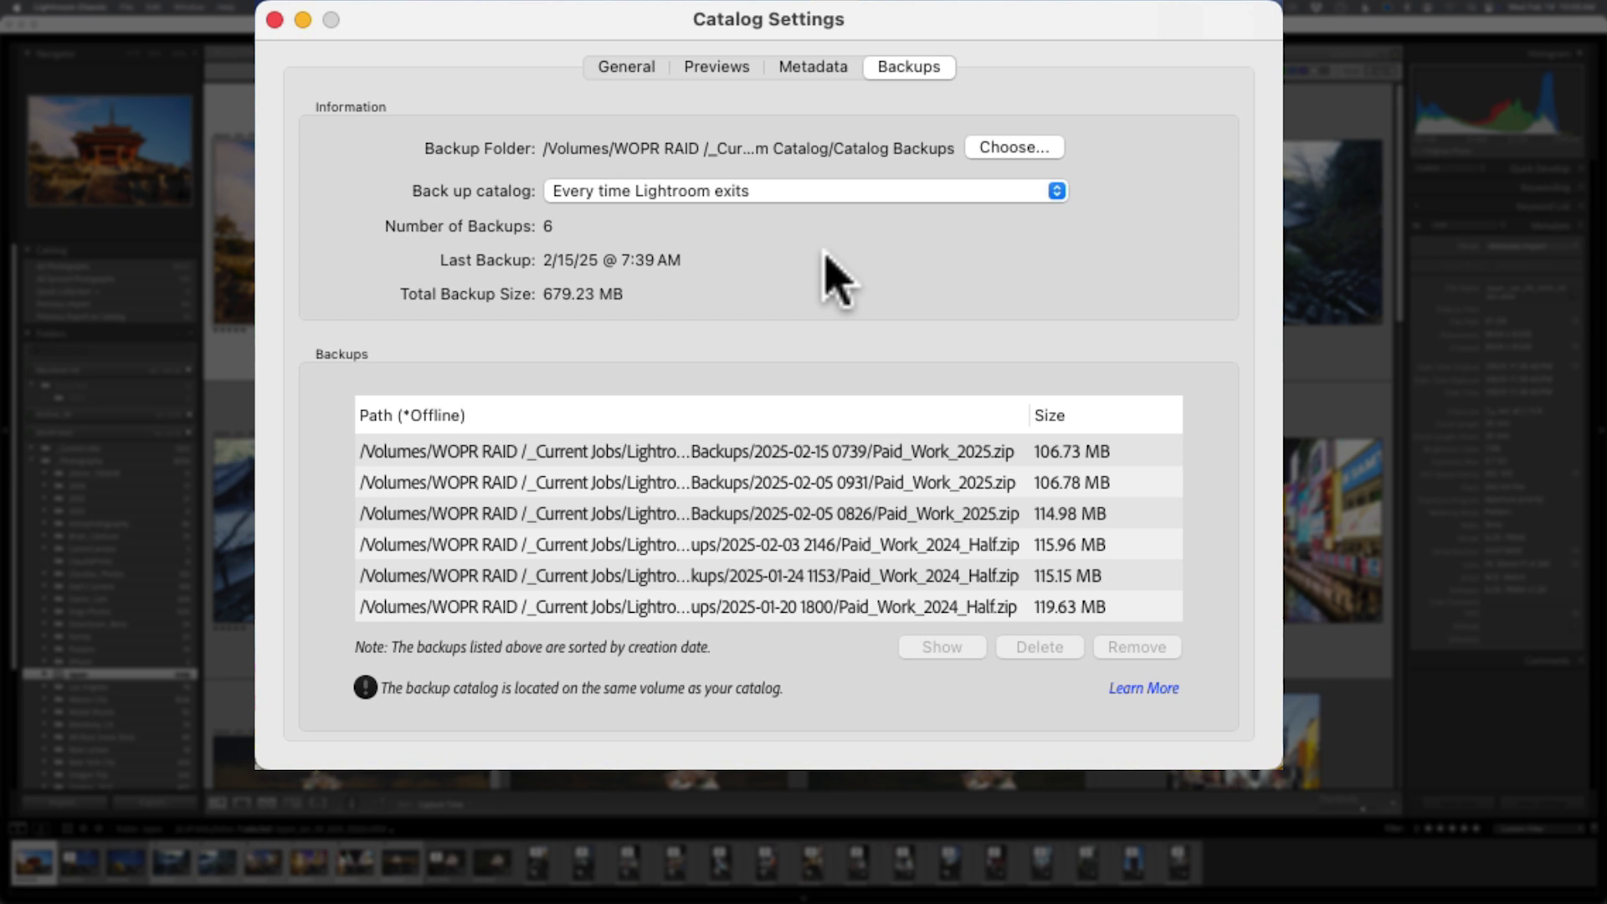
{"action": "left_click", "coordinate": [434, 708]}
{"action": "left_click", "coordinate": [492, 450]}
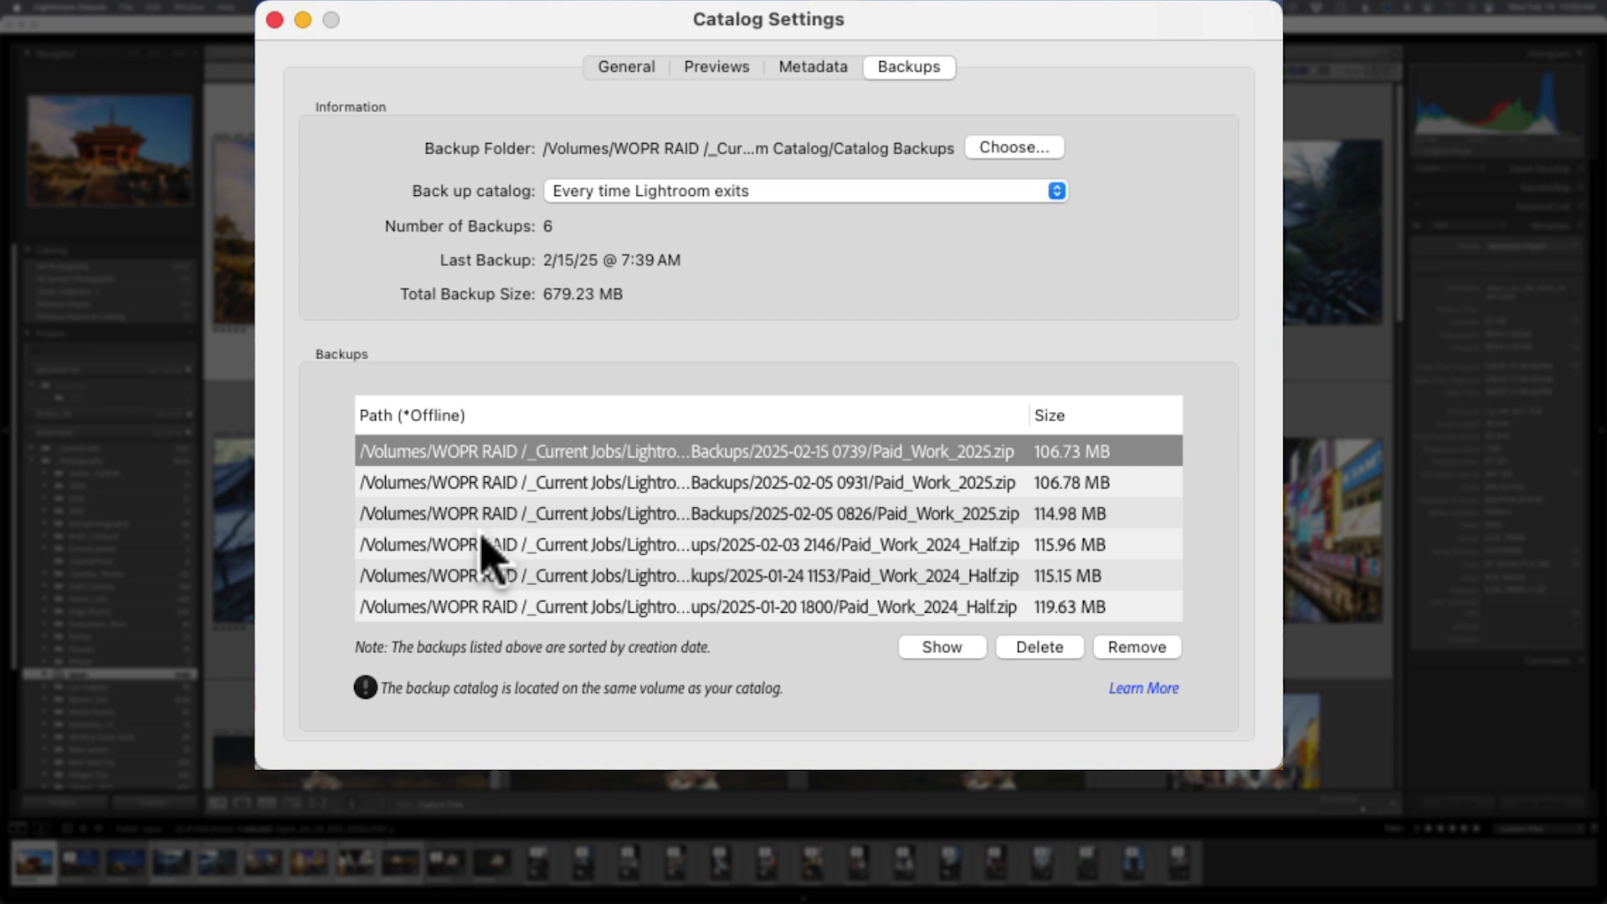
{"action": "scroll", "coordinate": [493, 598], "scroll_direction": "down", "scroll_amount": 1}
{"action": "left_click", "coordinate": [469, 606]}
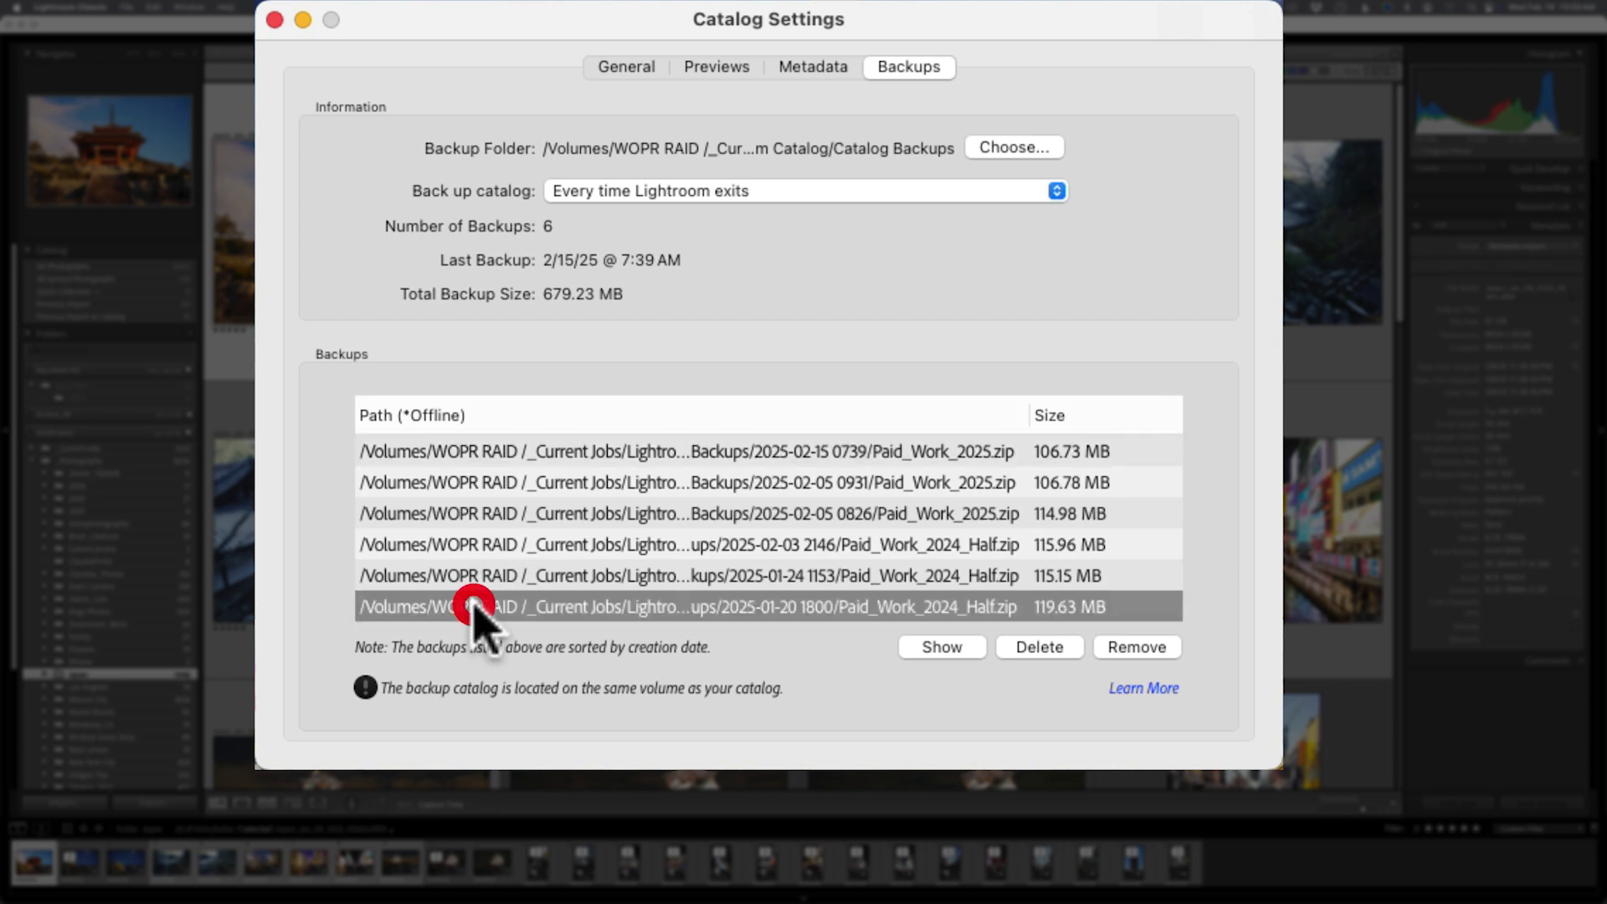
{"action": "left_click", "coordinate": [736, 456]}
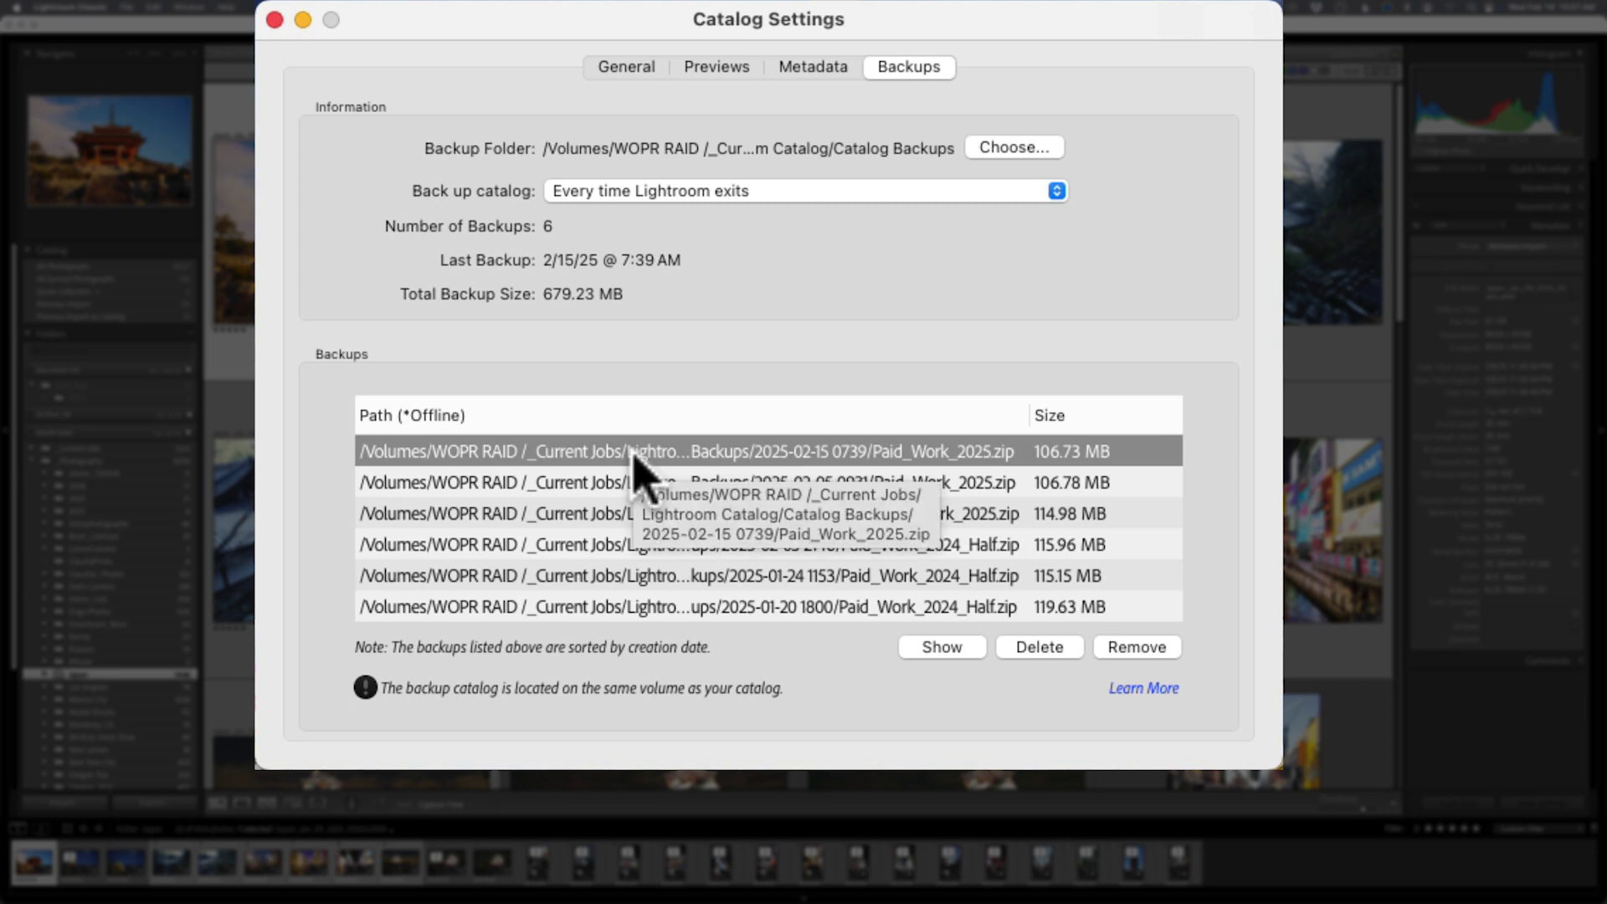
{"action": "left_click", "coordinate": [974, 682]}
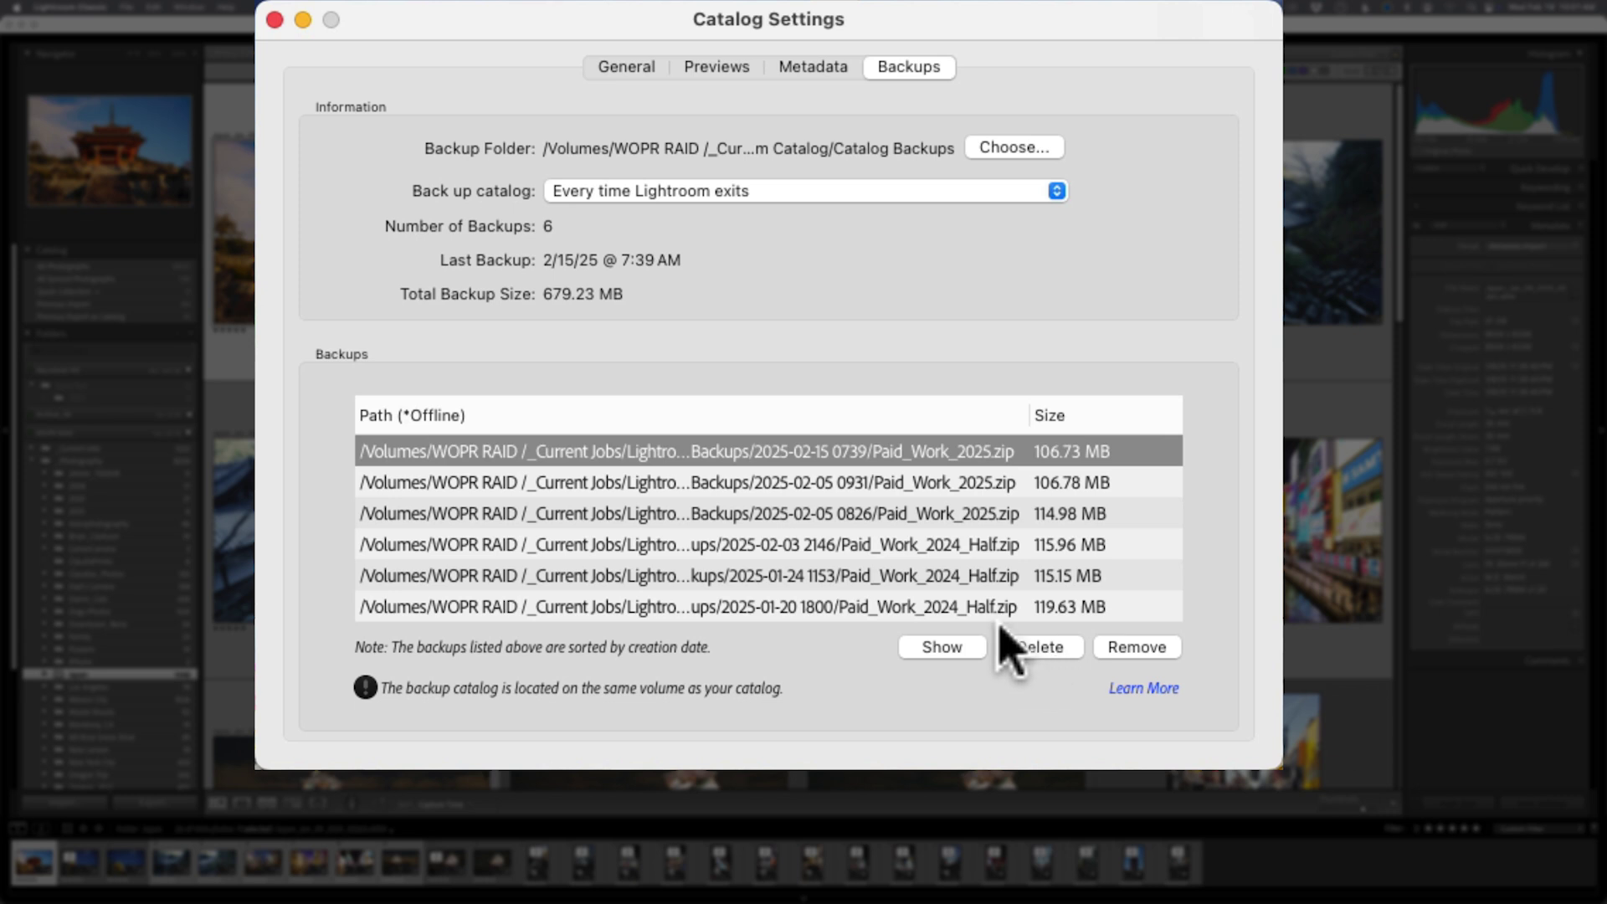
{"action": "left_click", "coordinate": [845, 610]}
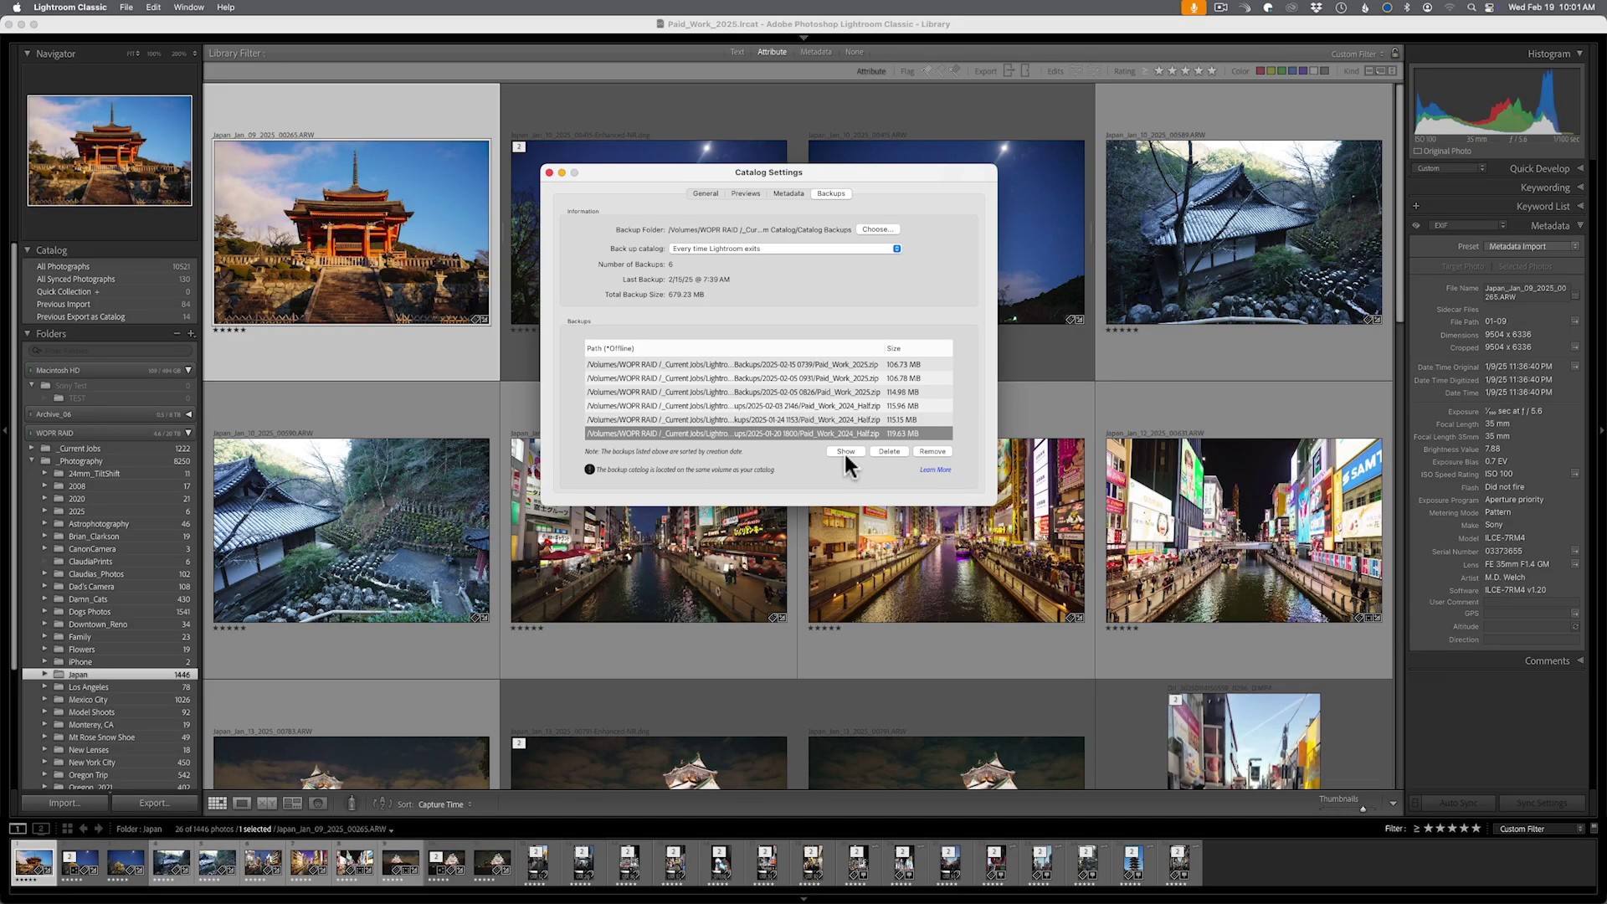
Reveal the 2025-01-20 backup, Paid_Work_2024_Half.zip, in Finder
{"action": "left_click", "coordinate": [845, 452]}
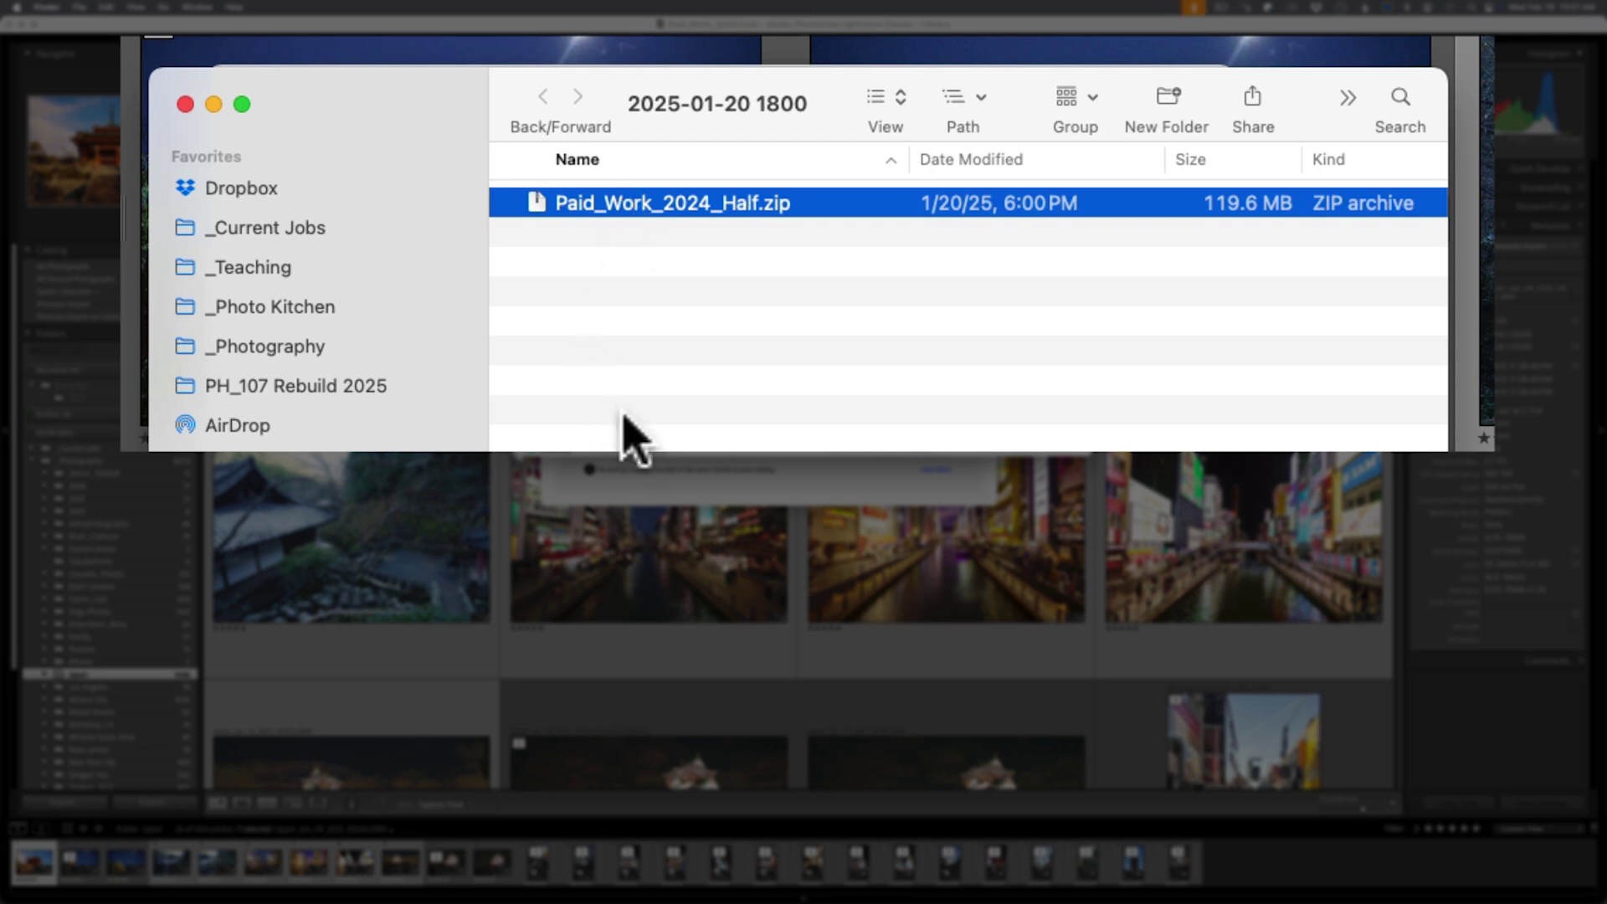
Switch between the Finder backup folder and the Catalog Settings backups list to compare them
{"action": "left_click", "coordinate": [678, 469]}
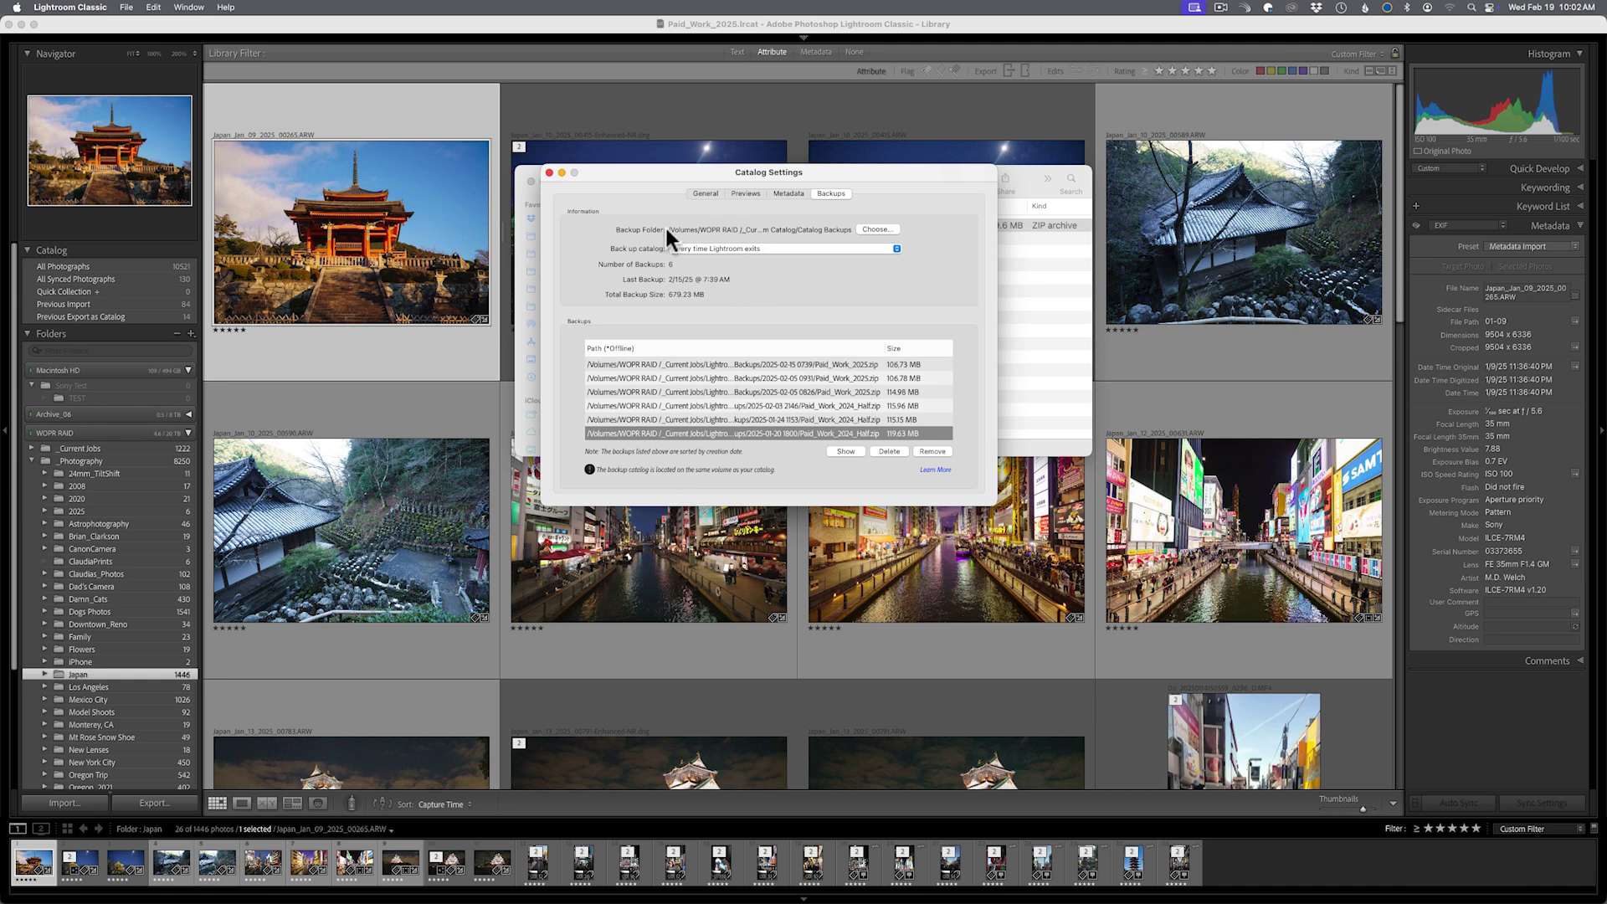
{"action": "left_click", "coordinate": [606, 239]}
{"action": "left_click", "coordinate": [1032, 317]}
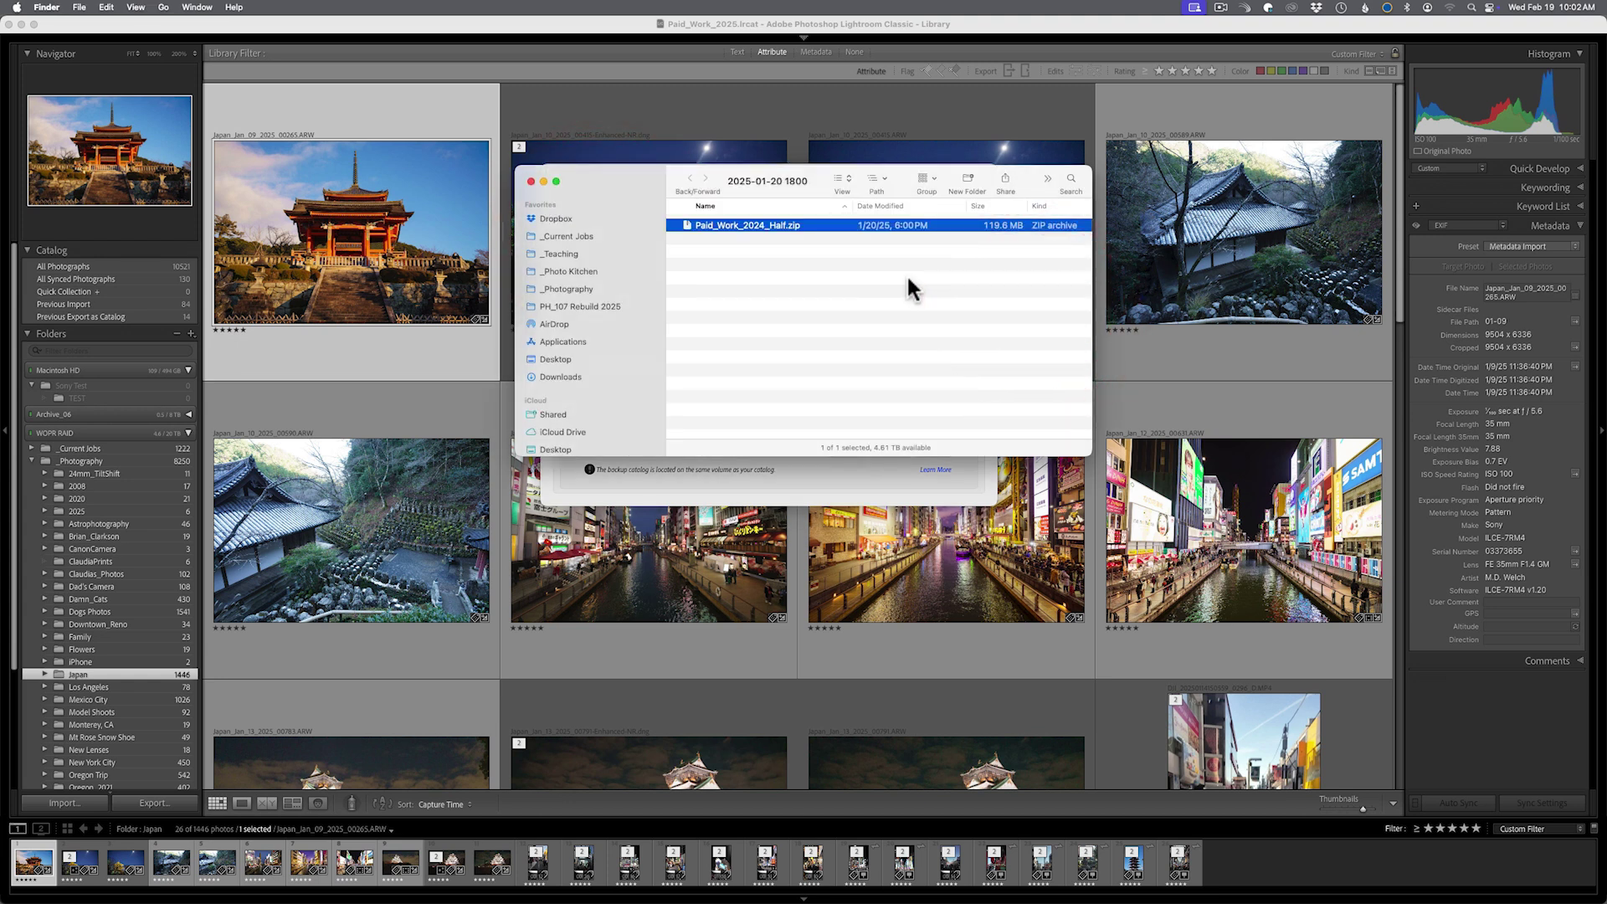
{"action": "left_click", "coordinate": [813, 480]}
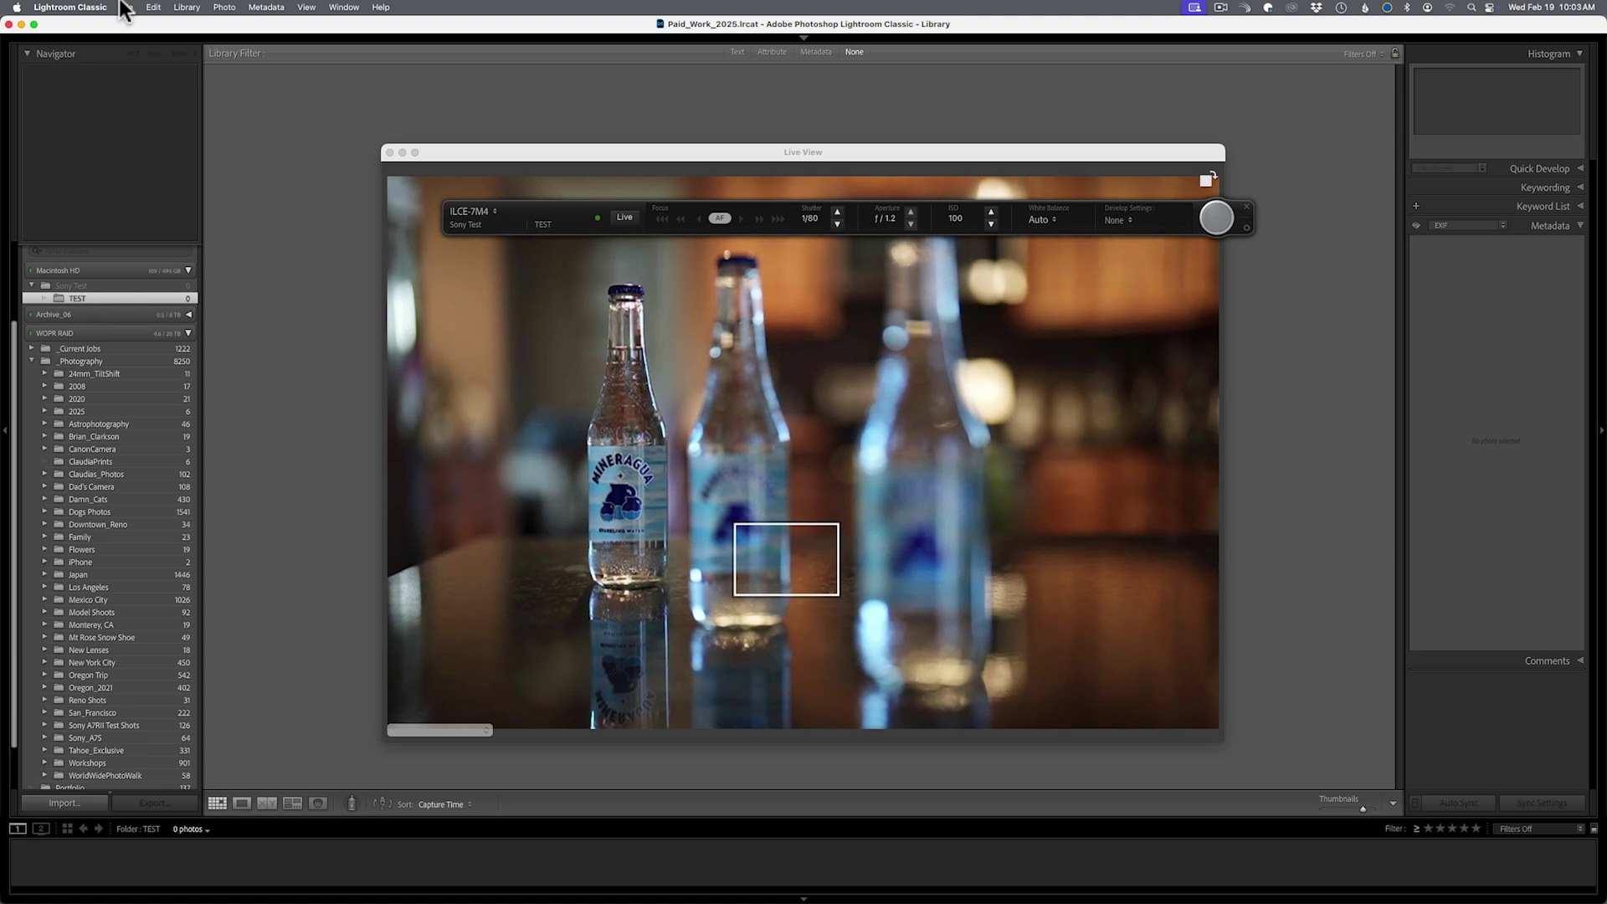
{"action": "left_click", "coordinate": [126, 7]}
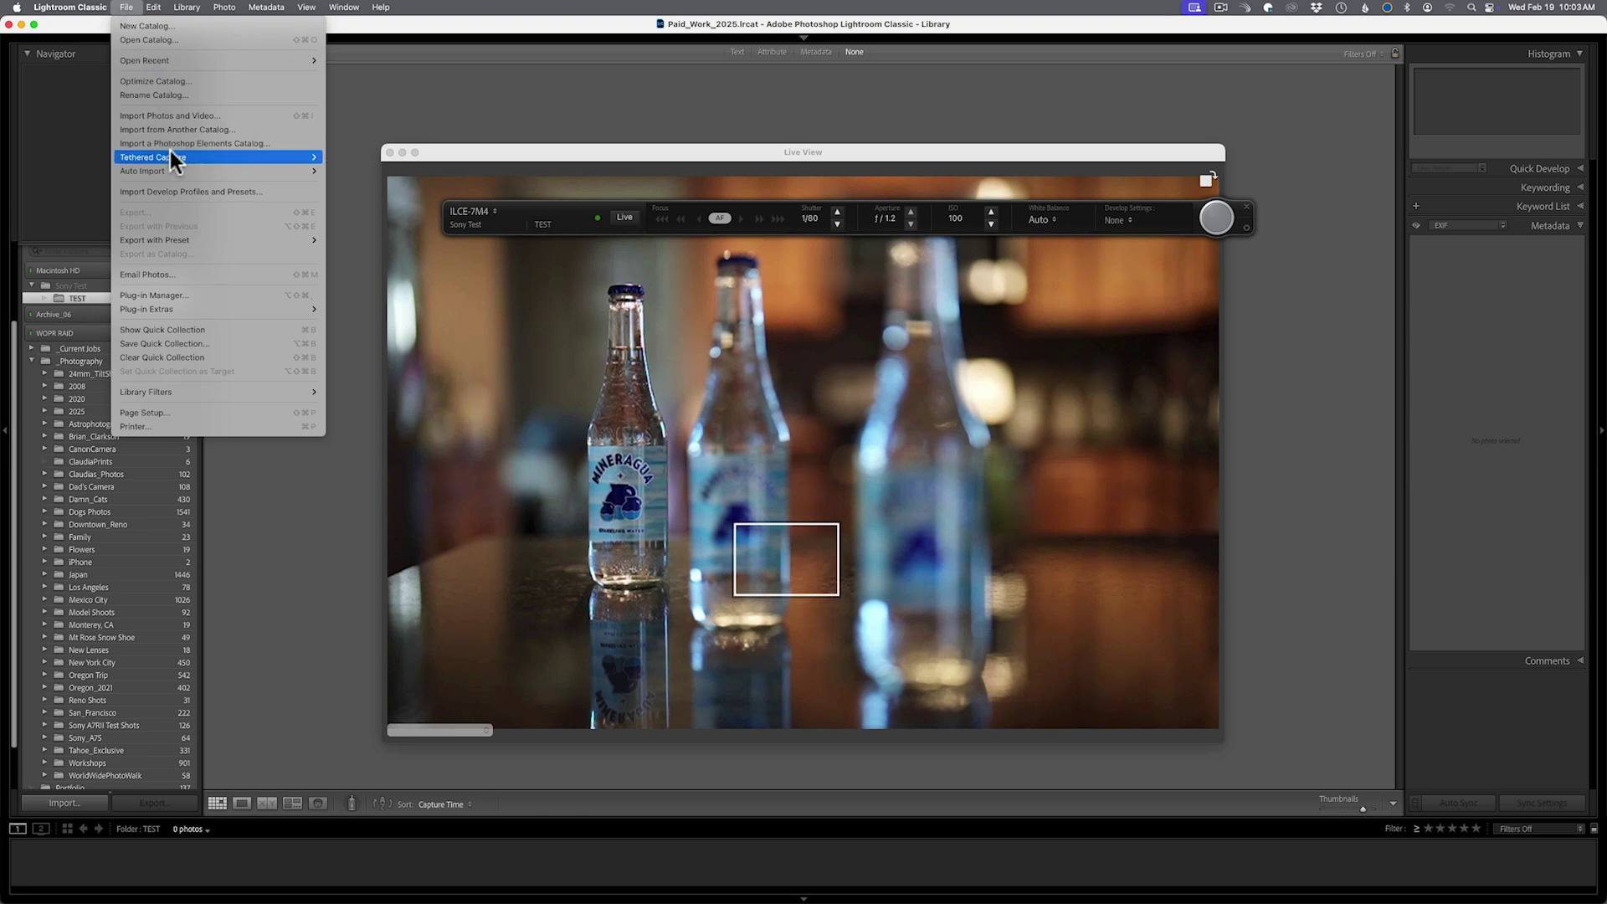
{"action": "mouse_move", "coordinate": [170, 155]}
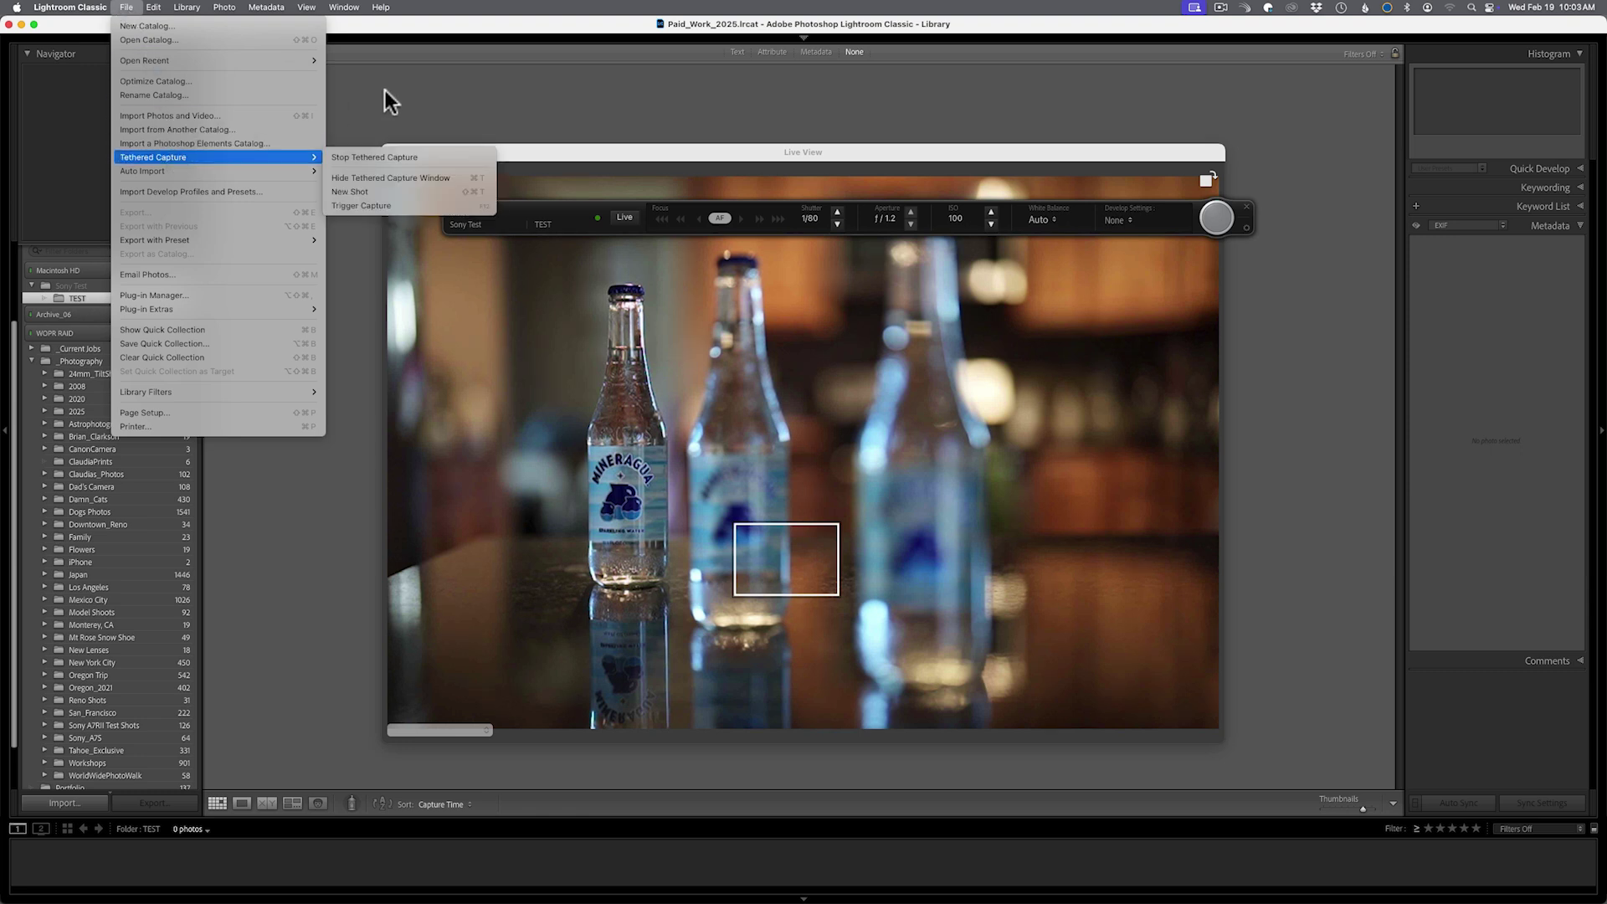
{"action": "left_click", "coordinate": [409, 84]}
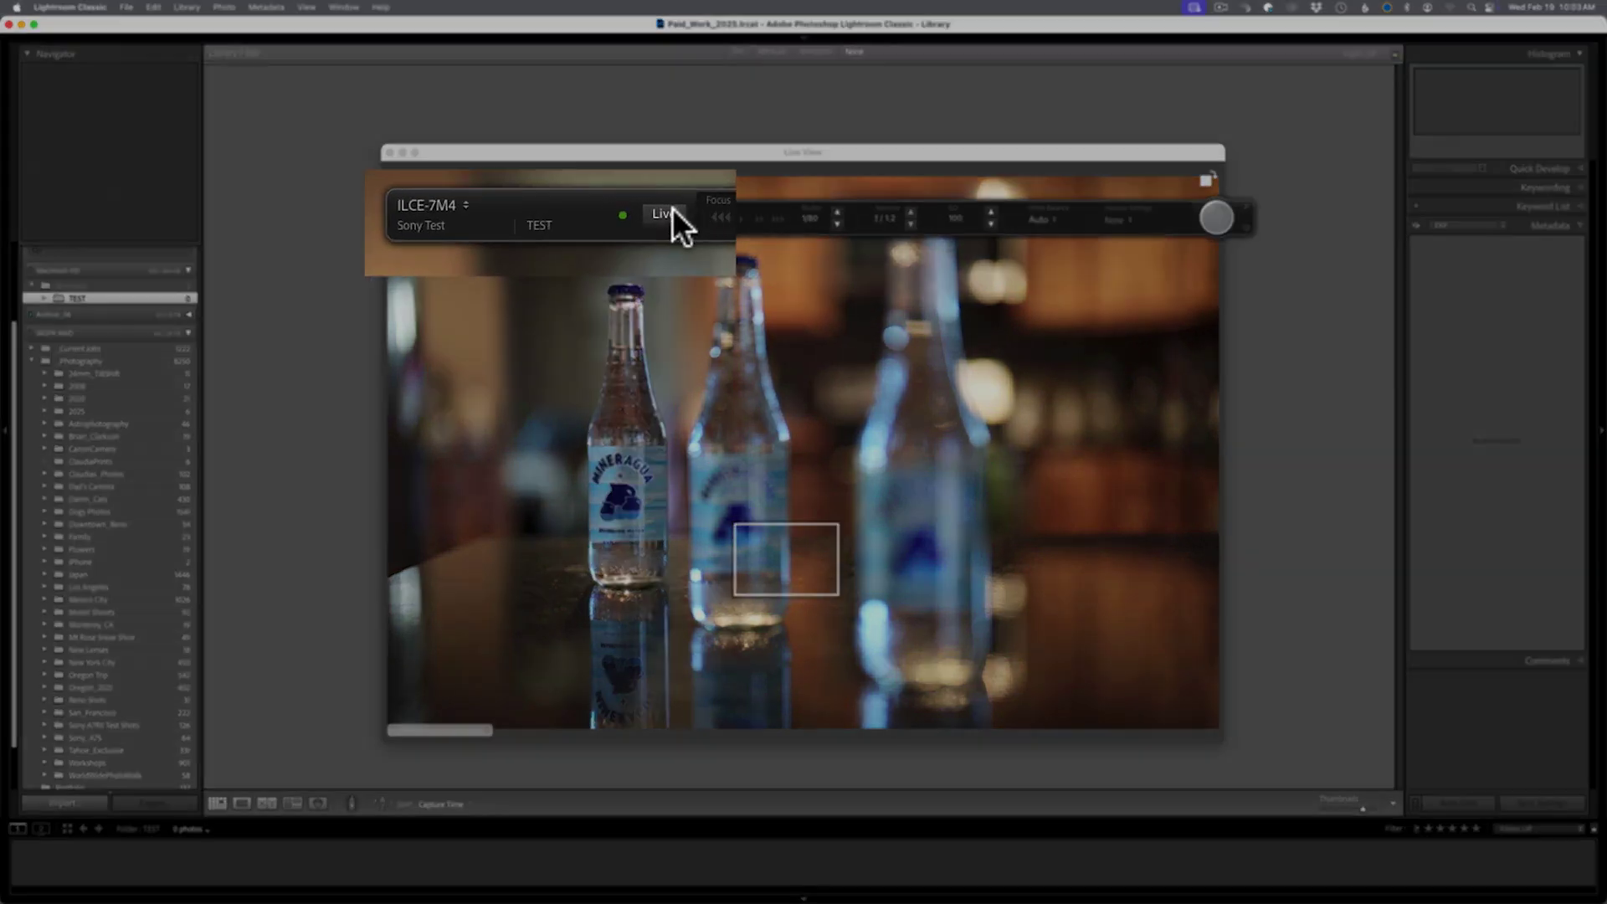
{"action": "left_click", "coordinate": [625, 217]}
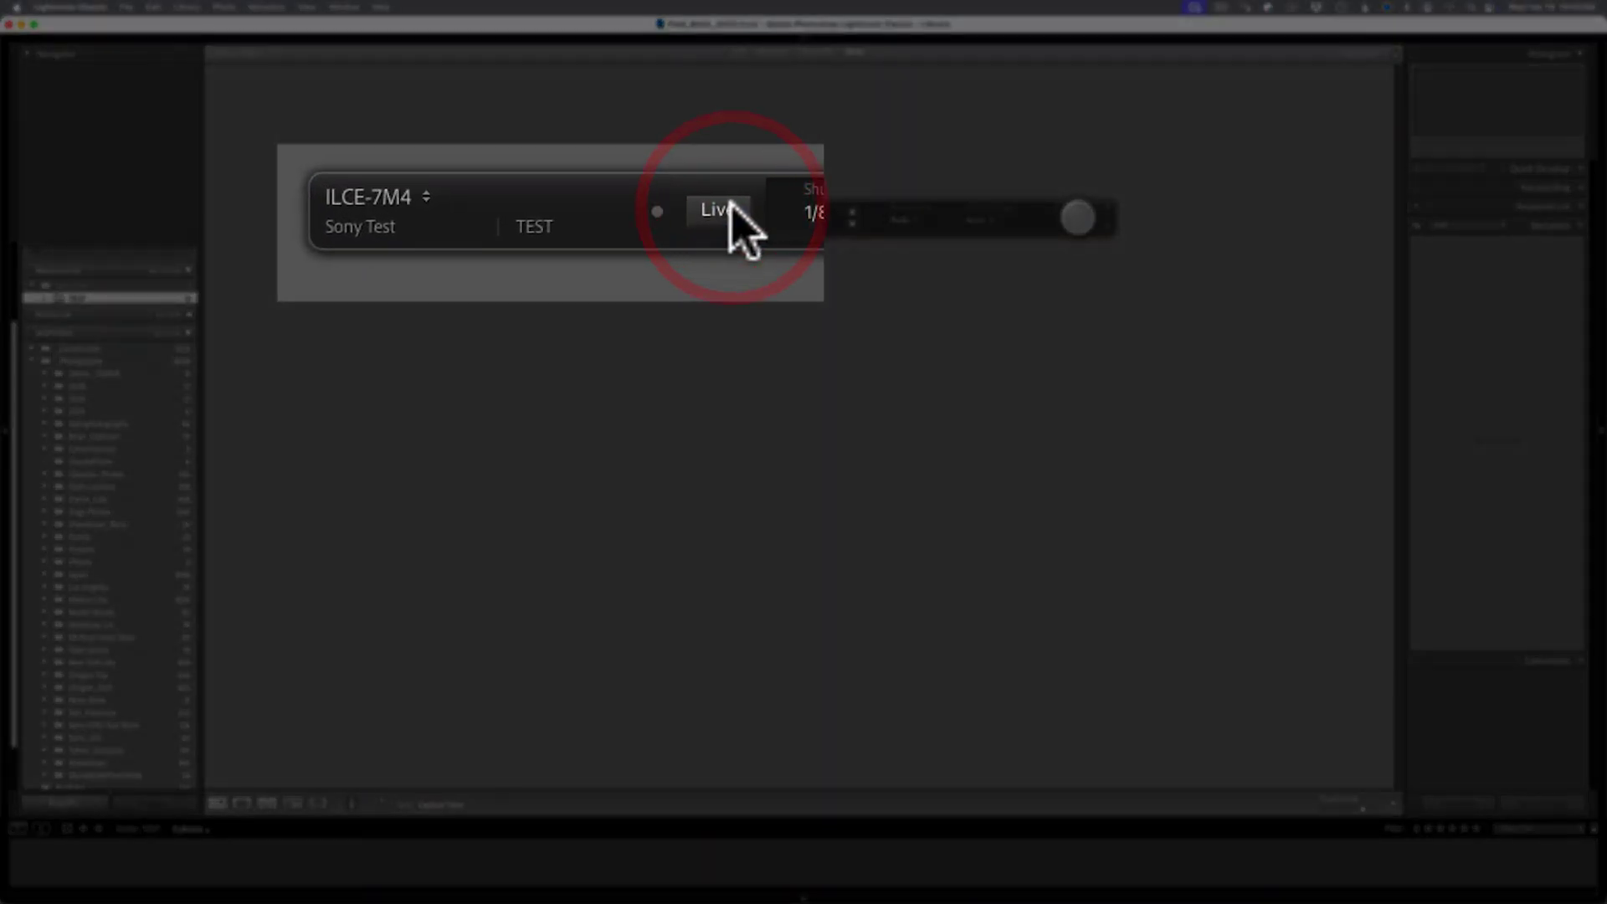
{"action": "left_click", "coordinate": [705, 210]}
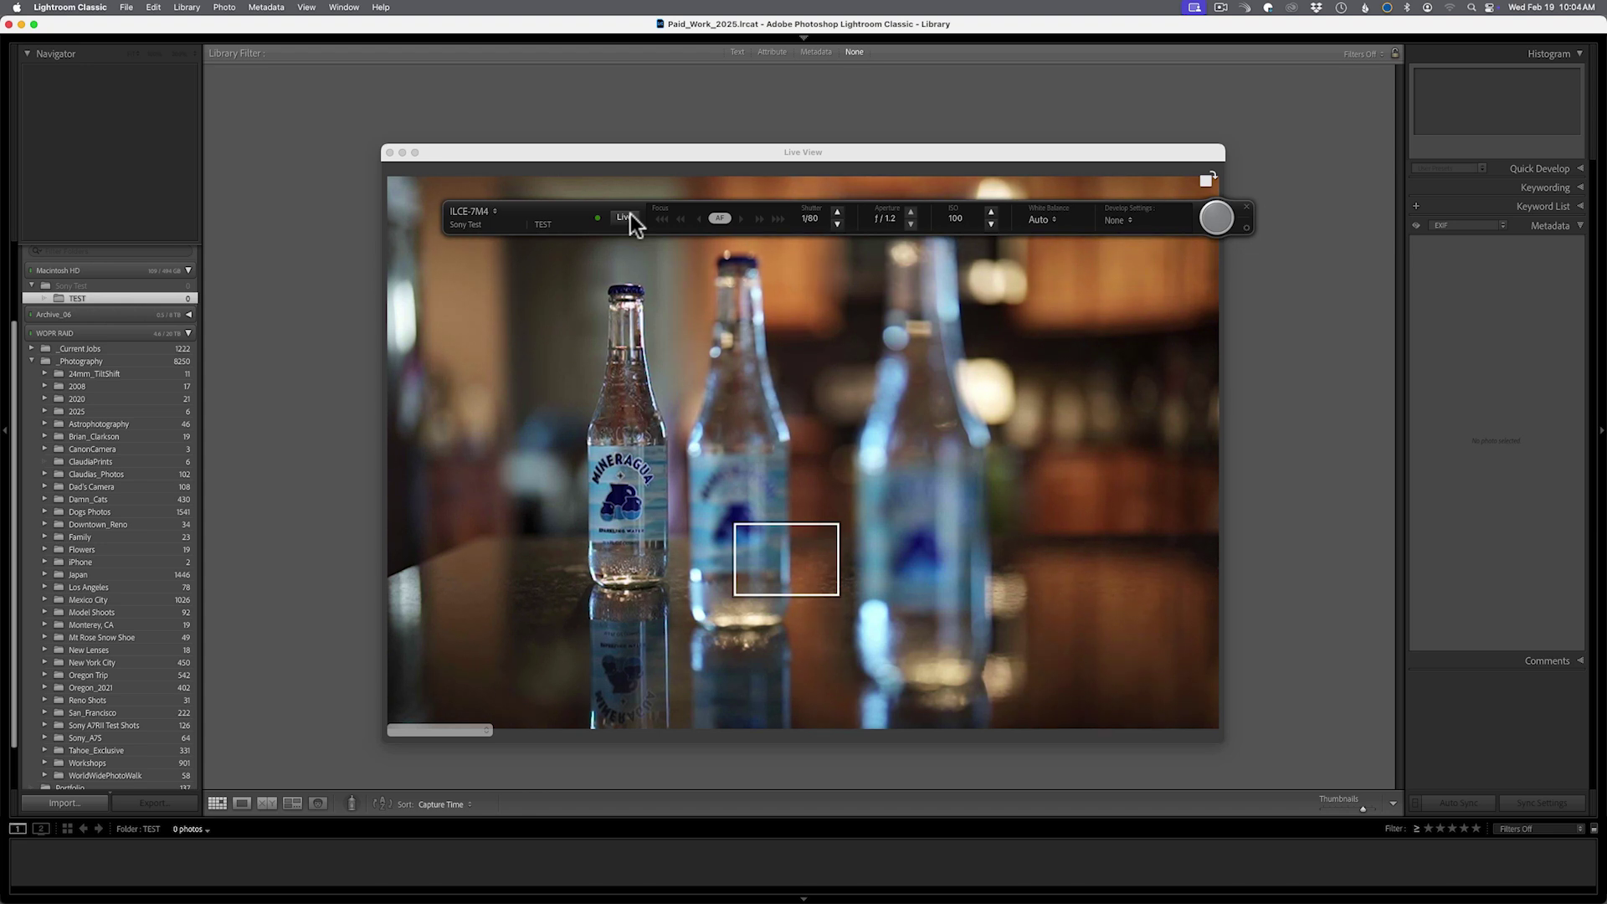
Enable live view autofocus and move the focus area between the lower-left and the bottles
{"action": "left_click", "coordinate": [718, 219]}
{"action": "left_click", "coordinate": [455, 721]}
{"action": "left_click", "coordinate": [457, 725]}
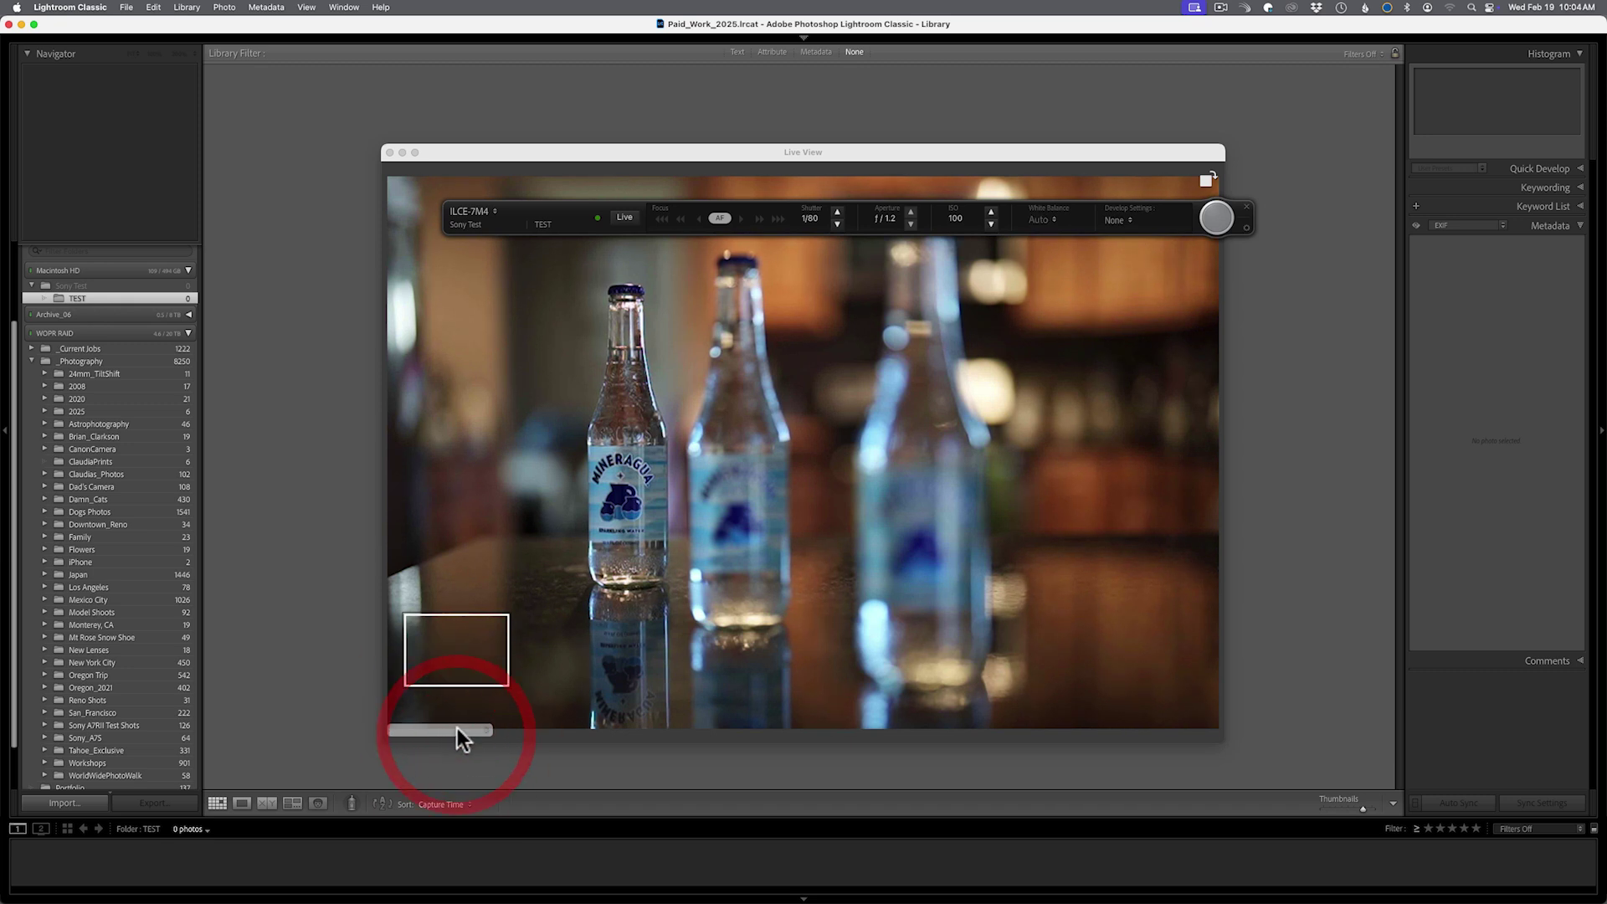
{"action": "left_click", "coordinate": [720, 502]}
{"action": "left_click", "coordinate": [720, 503]}
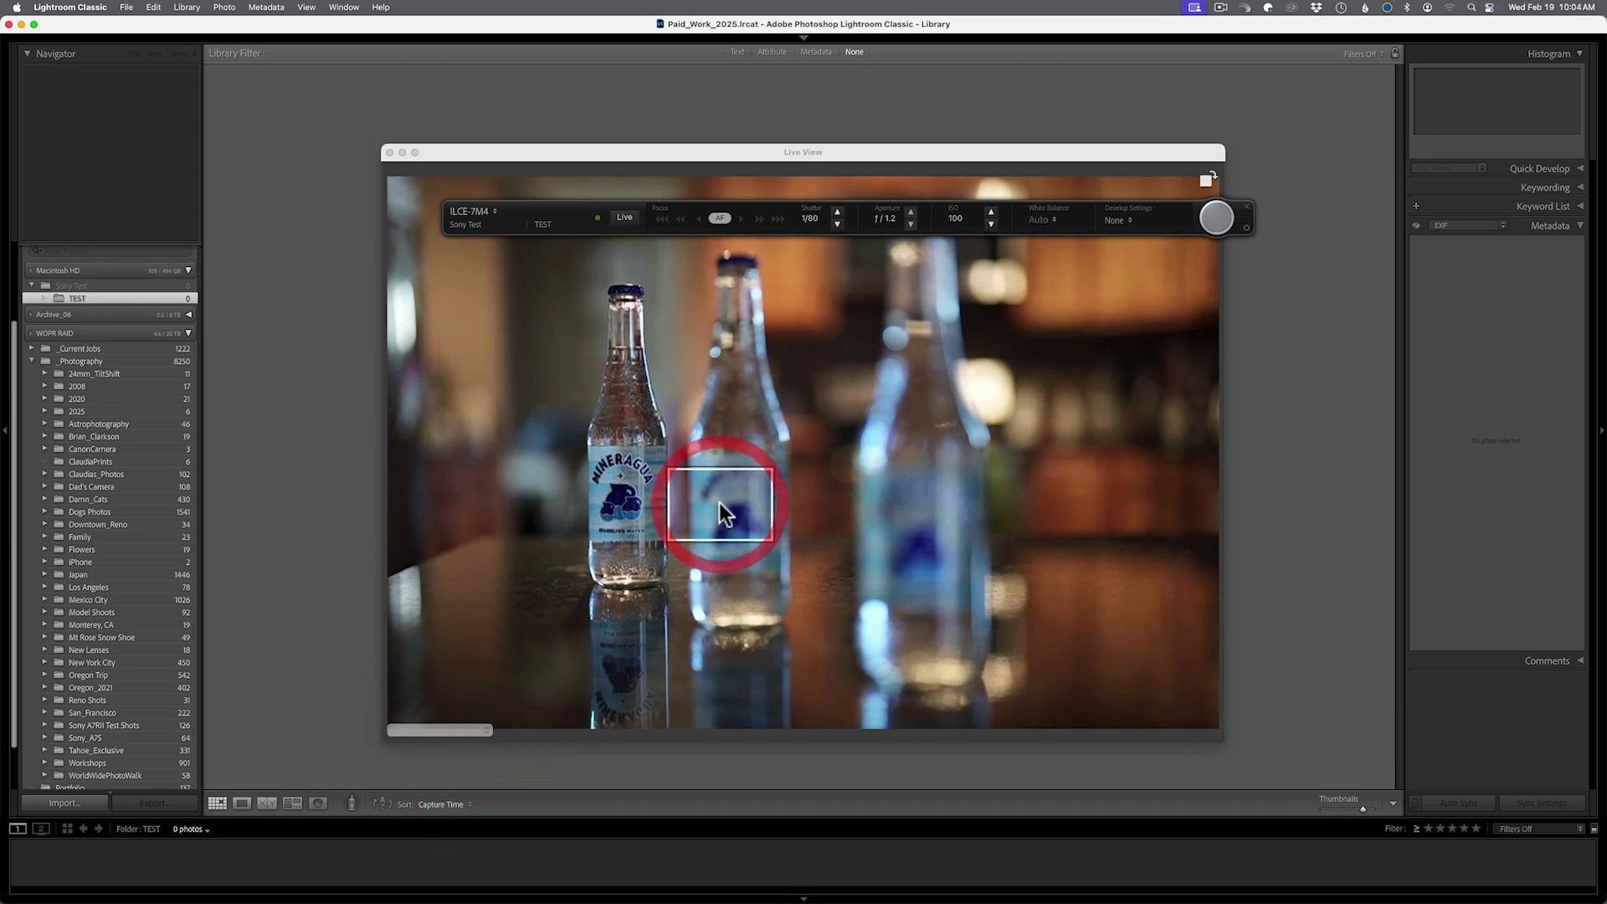
{"action": "left_click", "coordinate": [646, 461]}
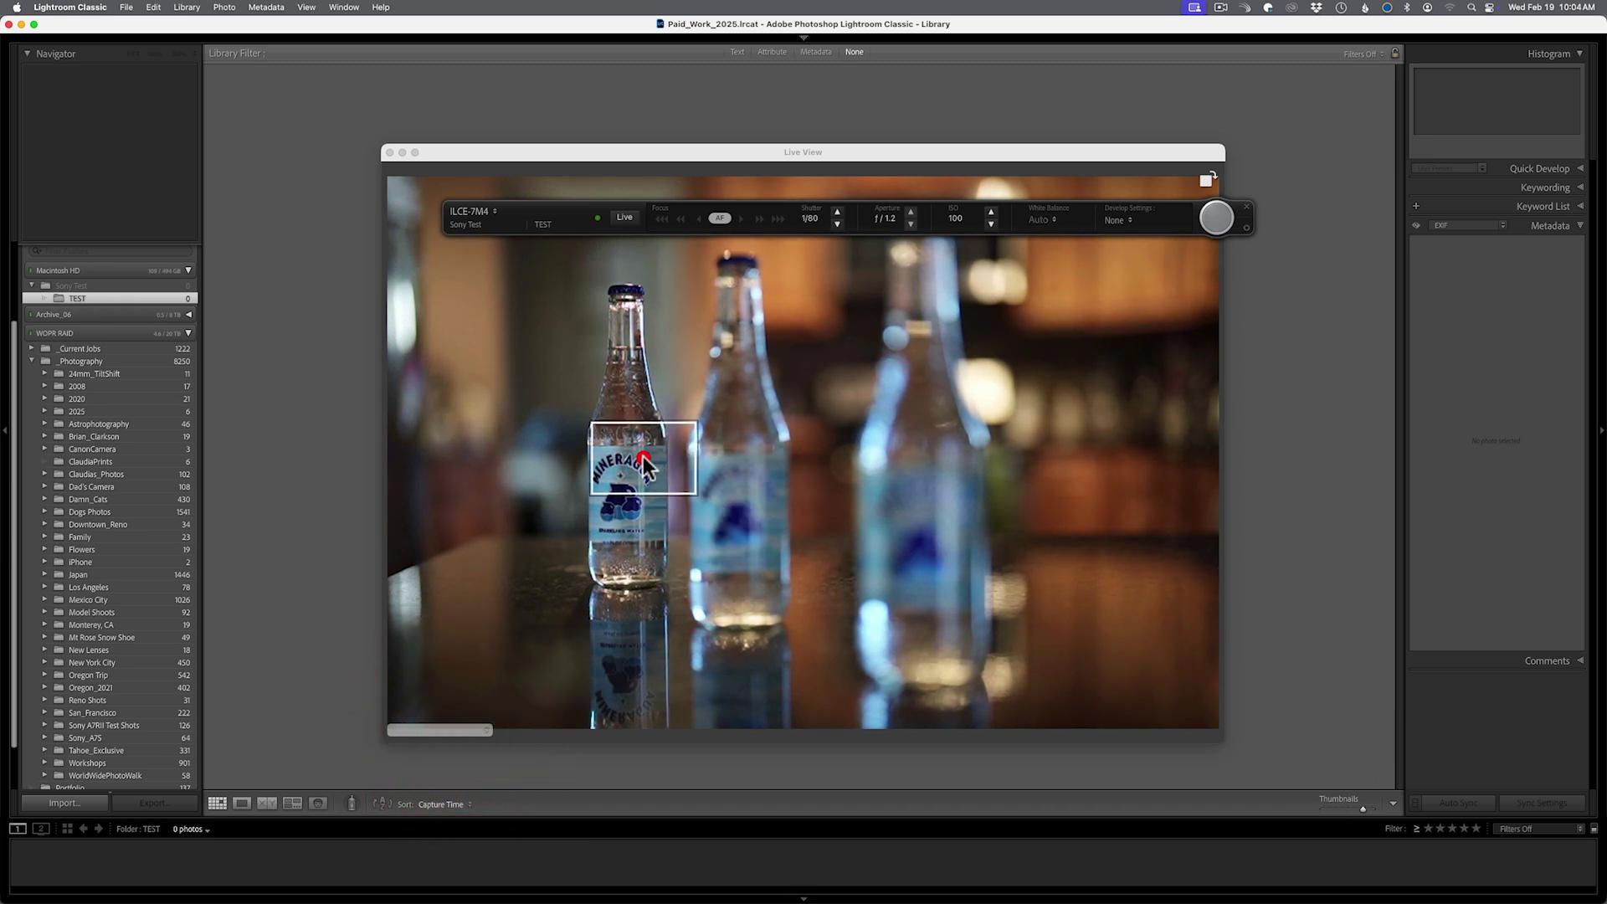
{"action": "left_click", "coordinate": [465, 734]}
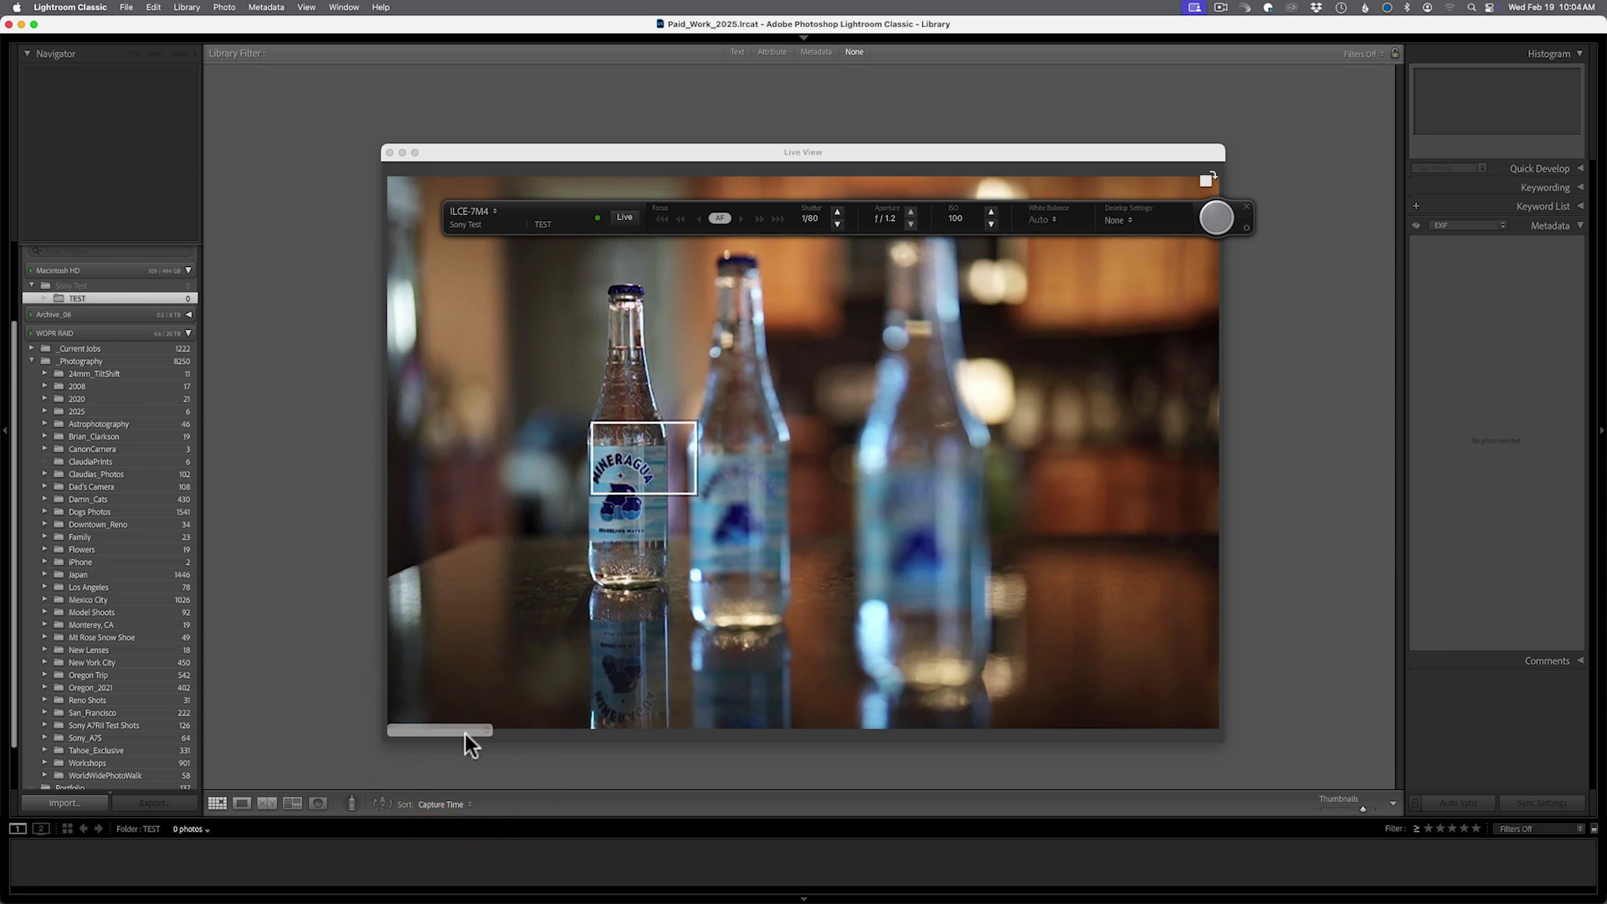
{"action": "left_click", "coordinate": [461, 728]}
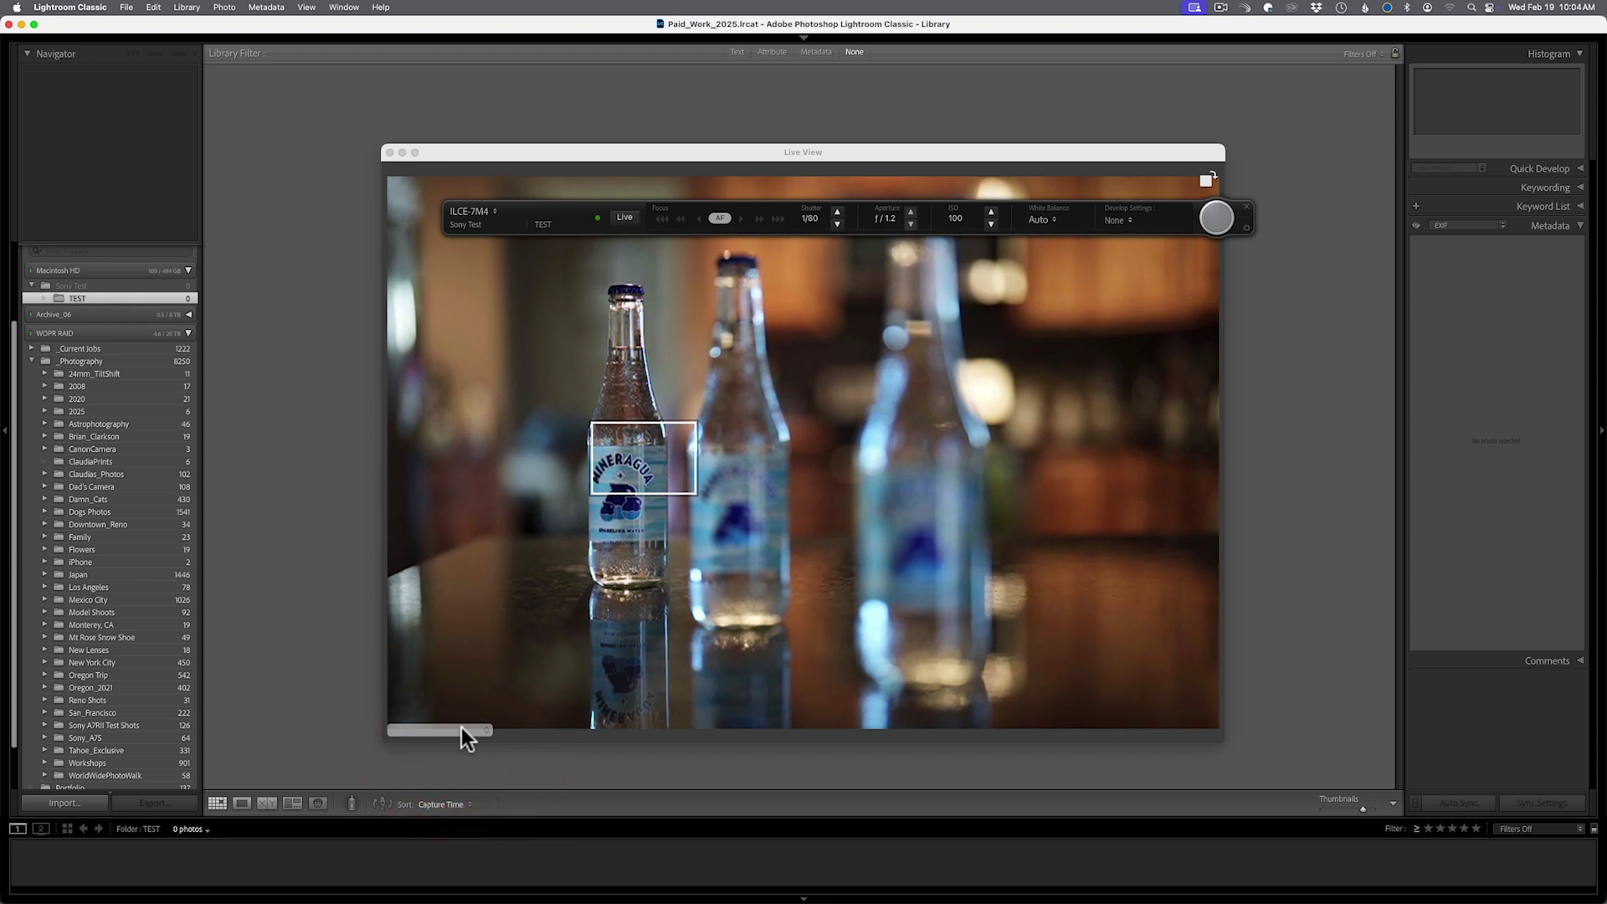
{"action": "left_click", "coordinate": [461, 727]}
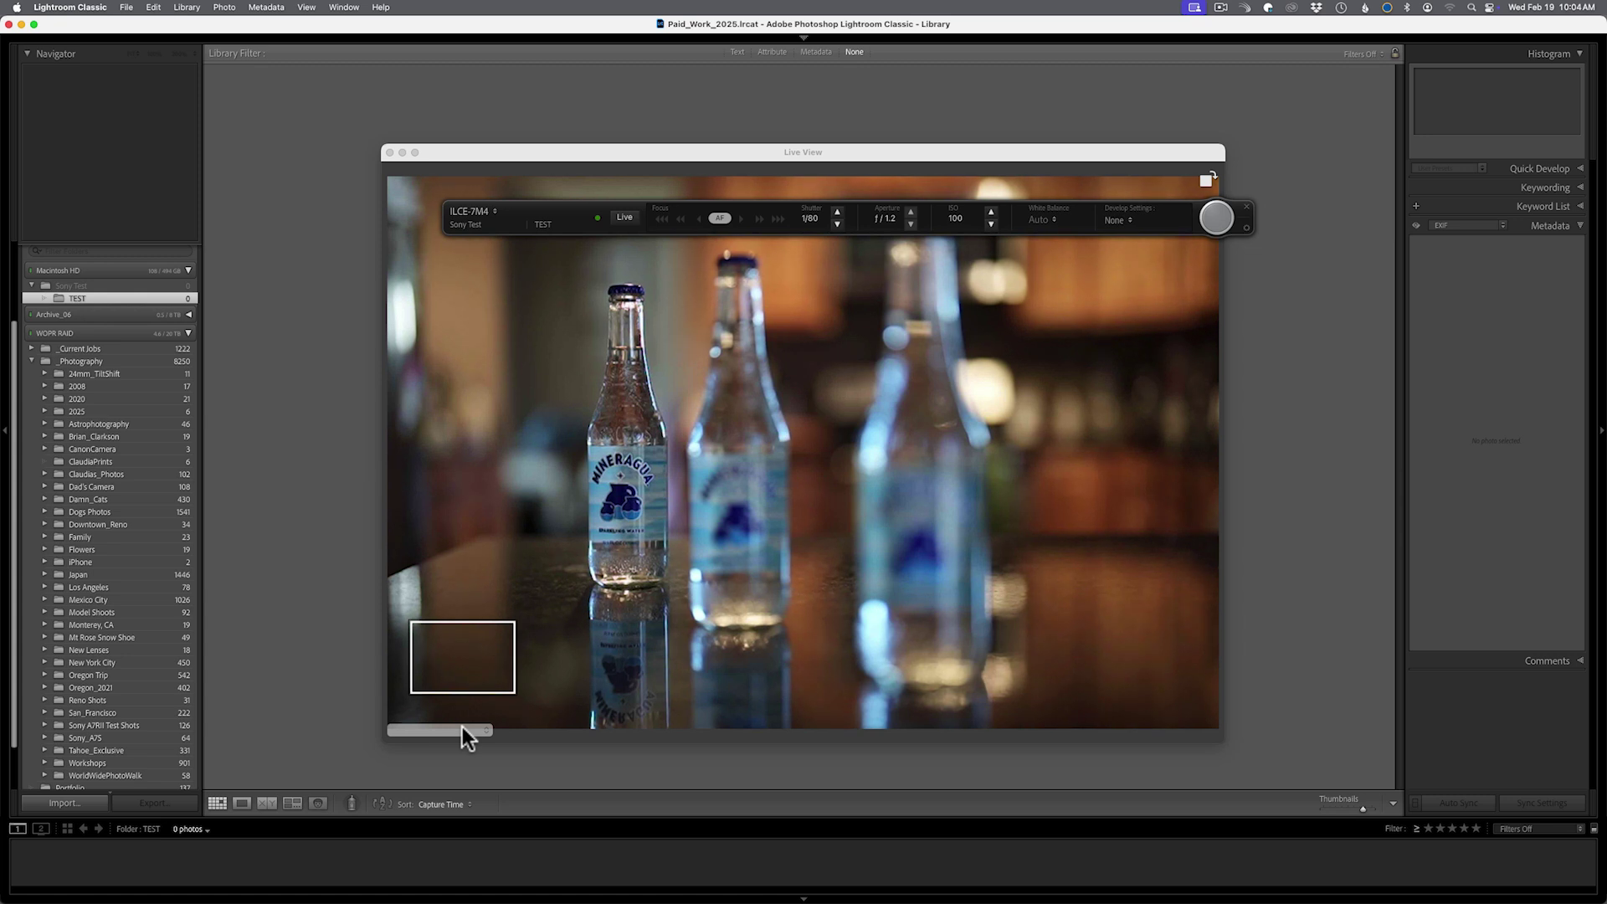
Place the focus area on the third bottle and capture a tethered shot
{"action": "left_click", "coordinate": [620, 478]}
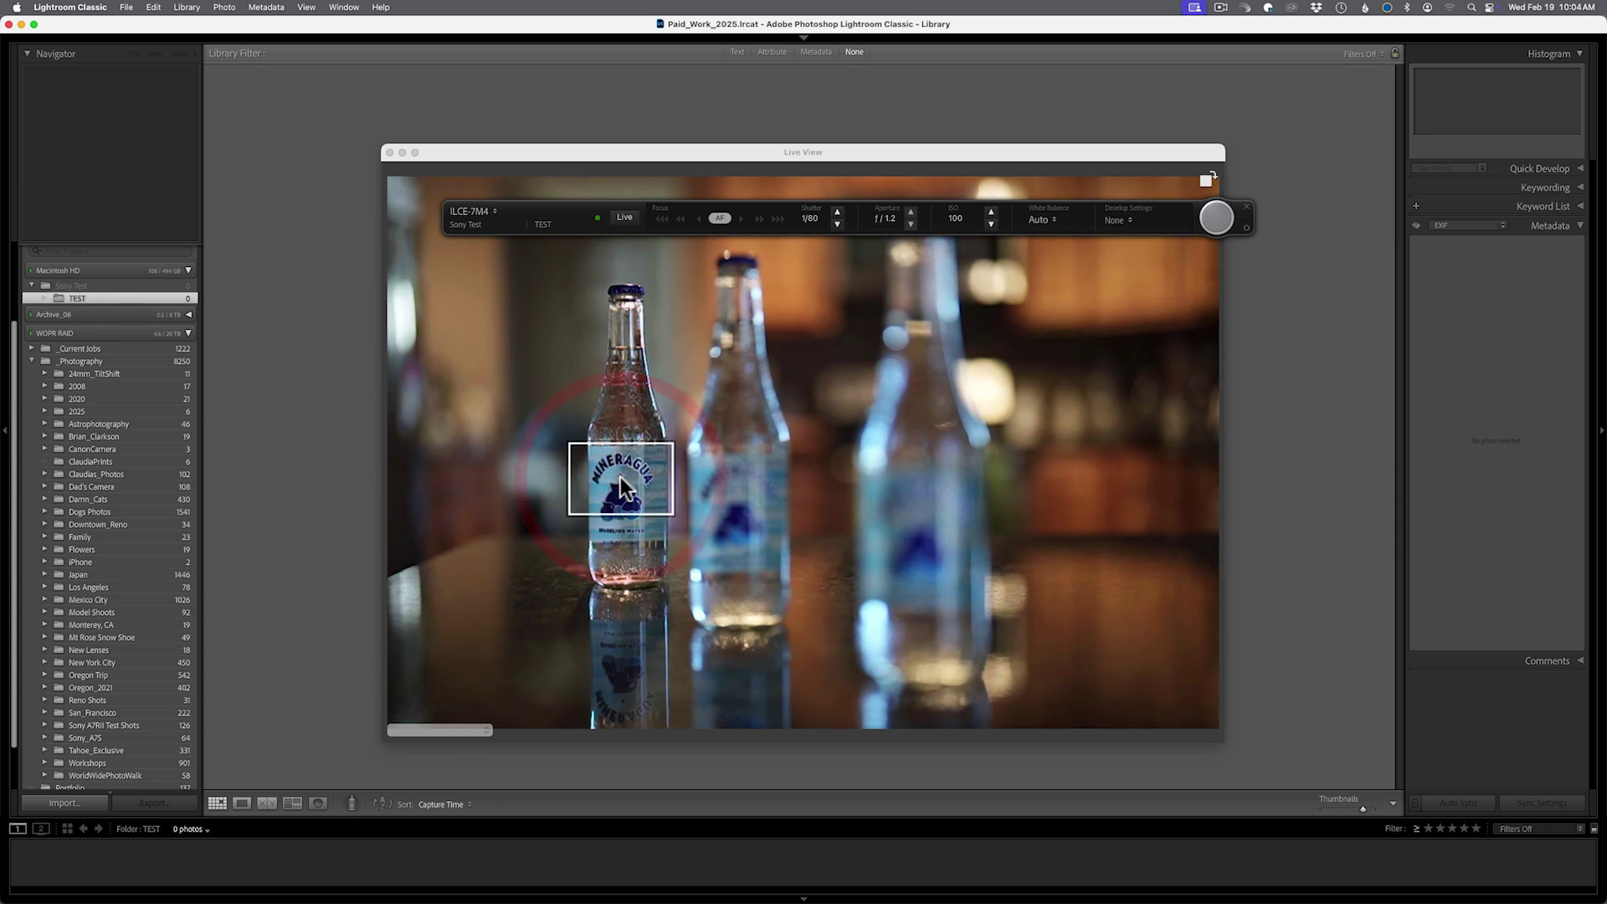
{"action": "left_click", "coordinate": [750, 482]}
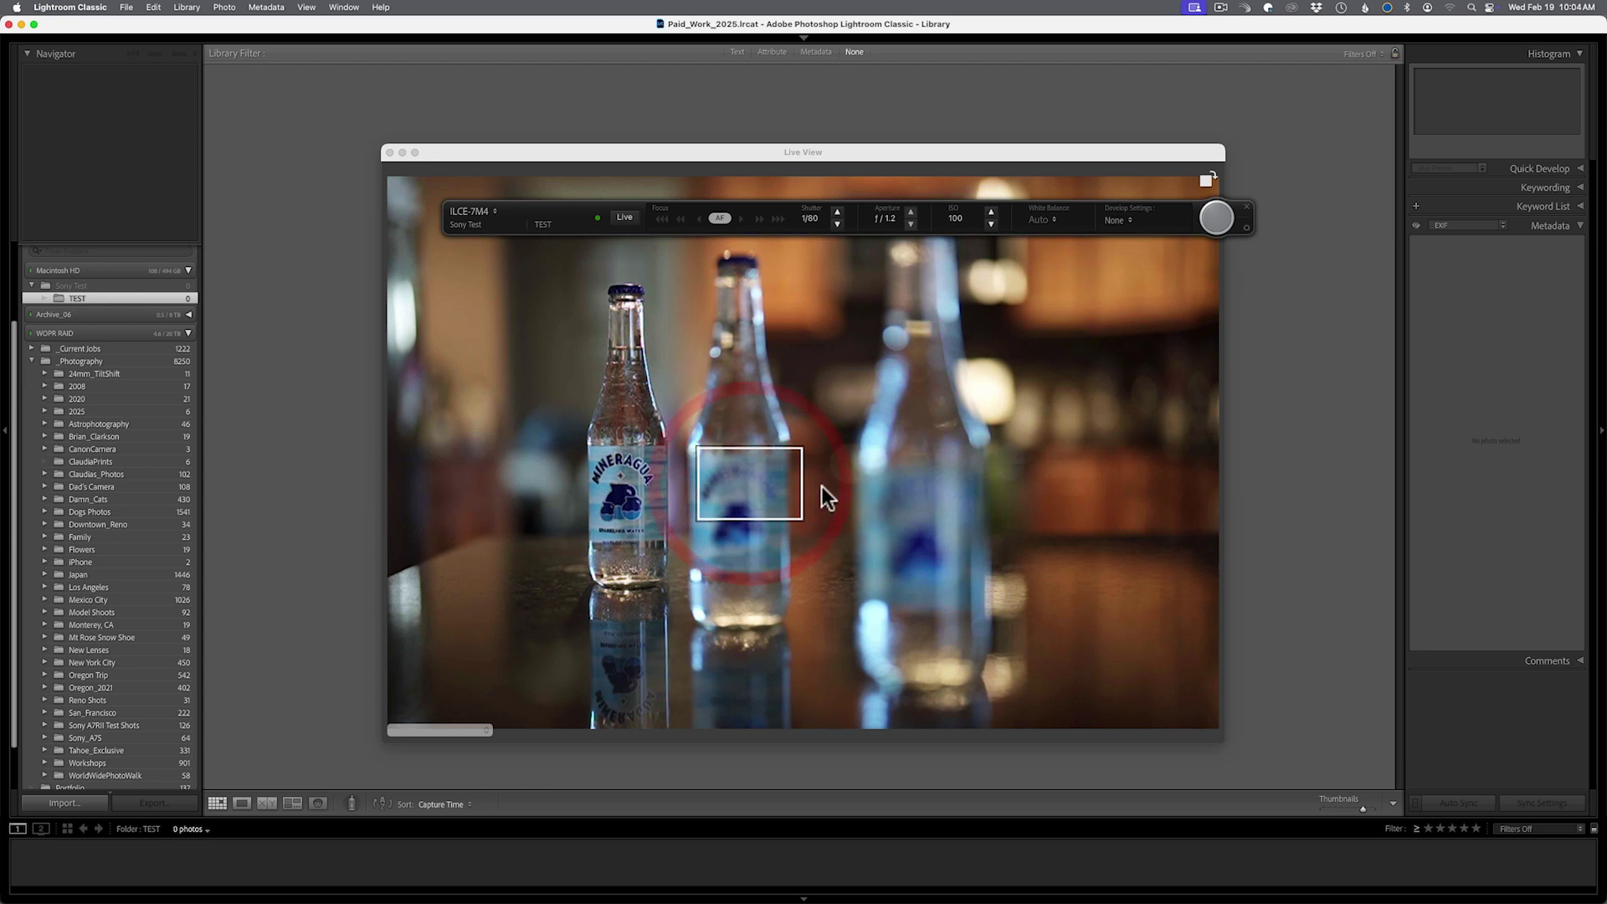
{"action": "left_click", "coordinate": [887, 486]}
{"action": "left_click", "coordinate": [911, 487]}
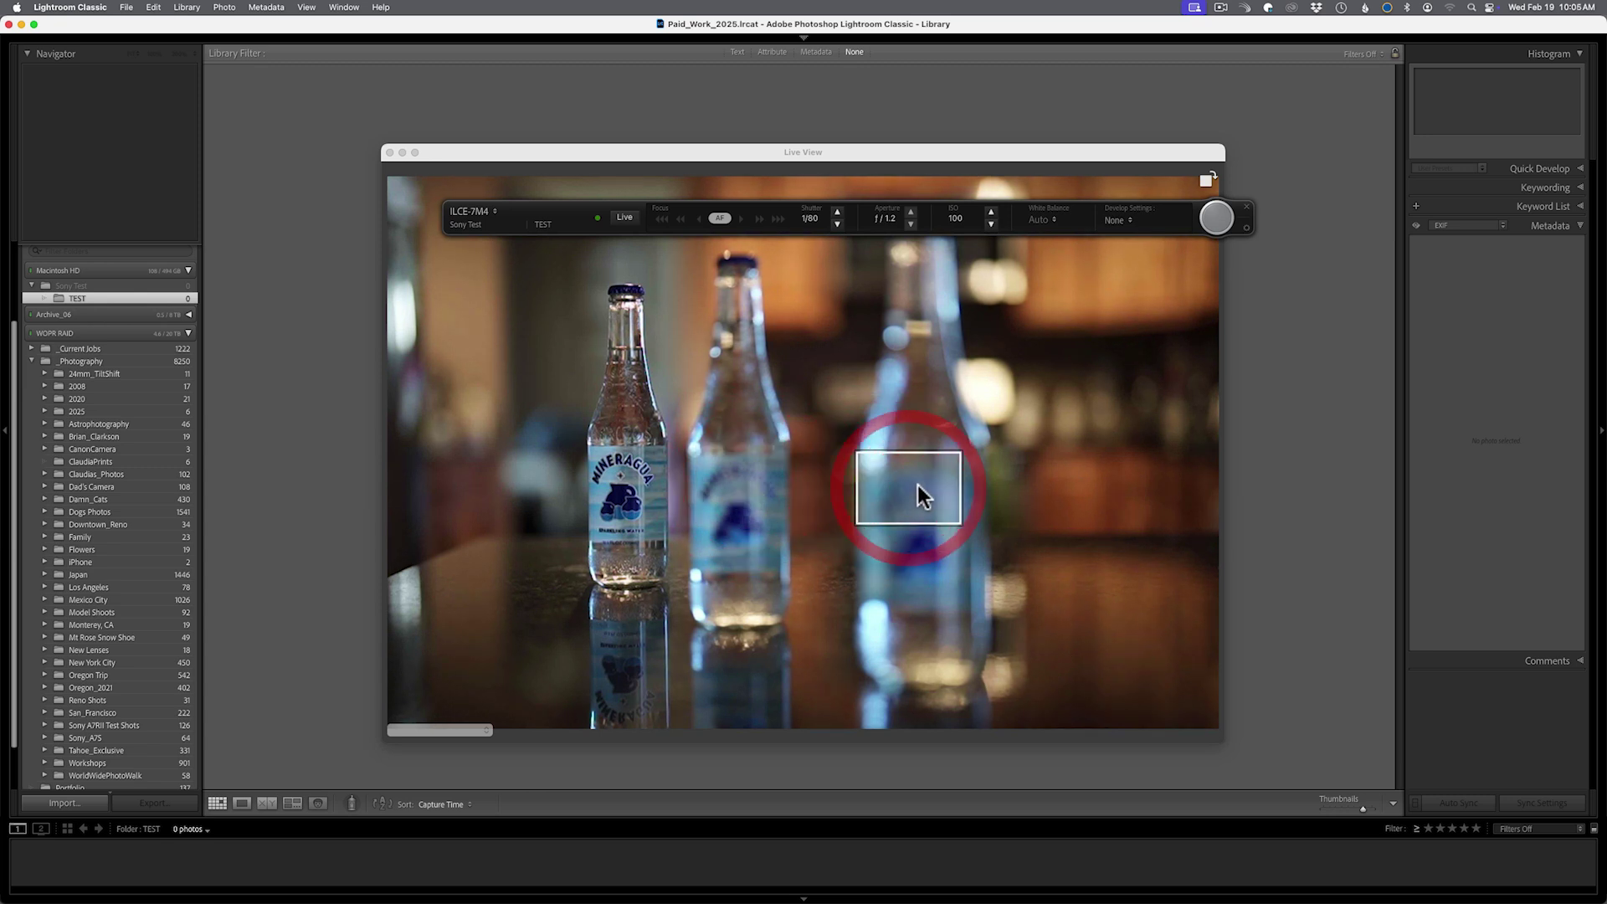
{"action": "left_click", "coordinate": [917, 493]}
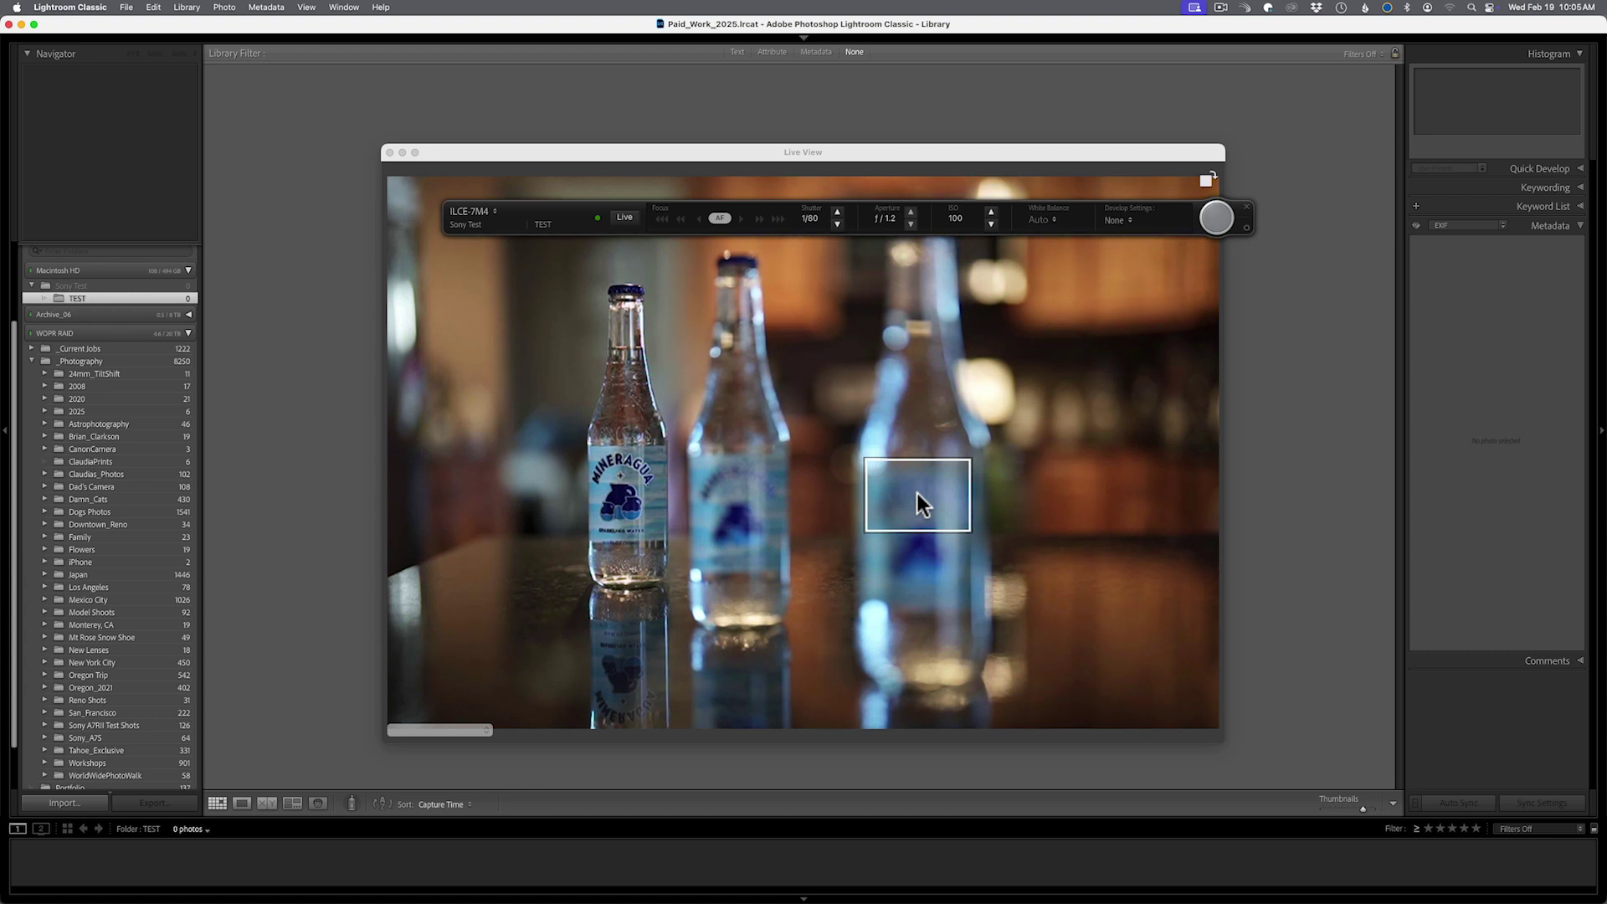
{"action": "left_click", "coordinate": [1214, 221]}
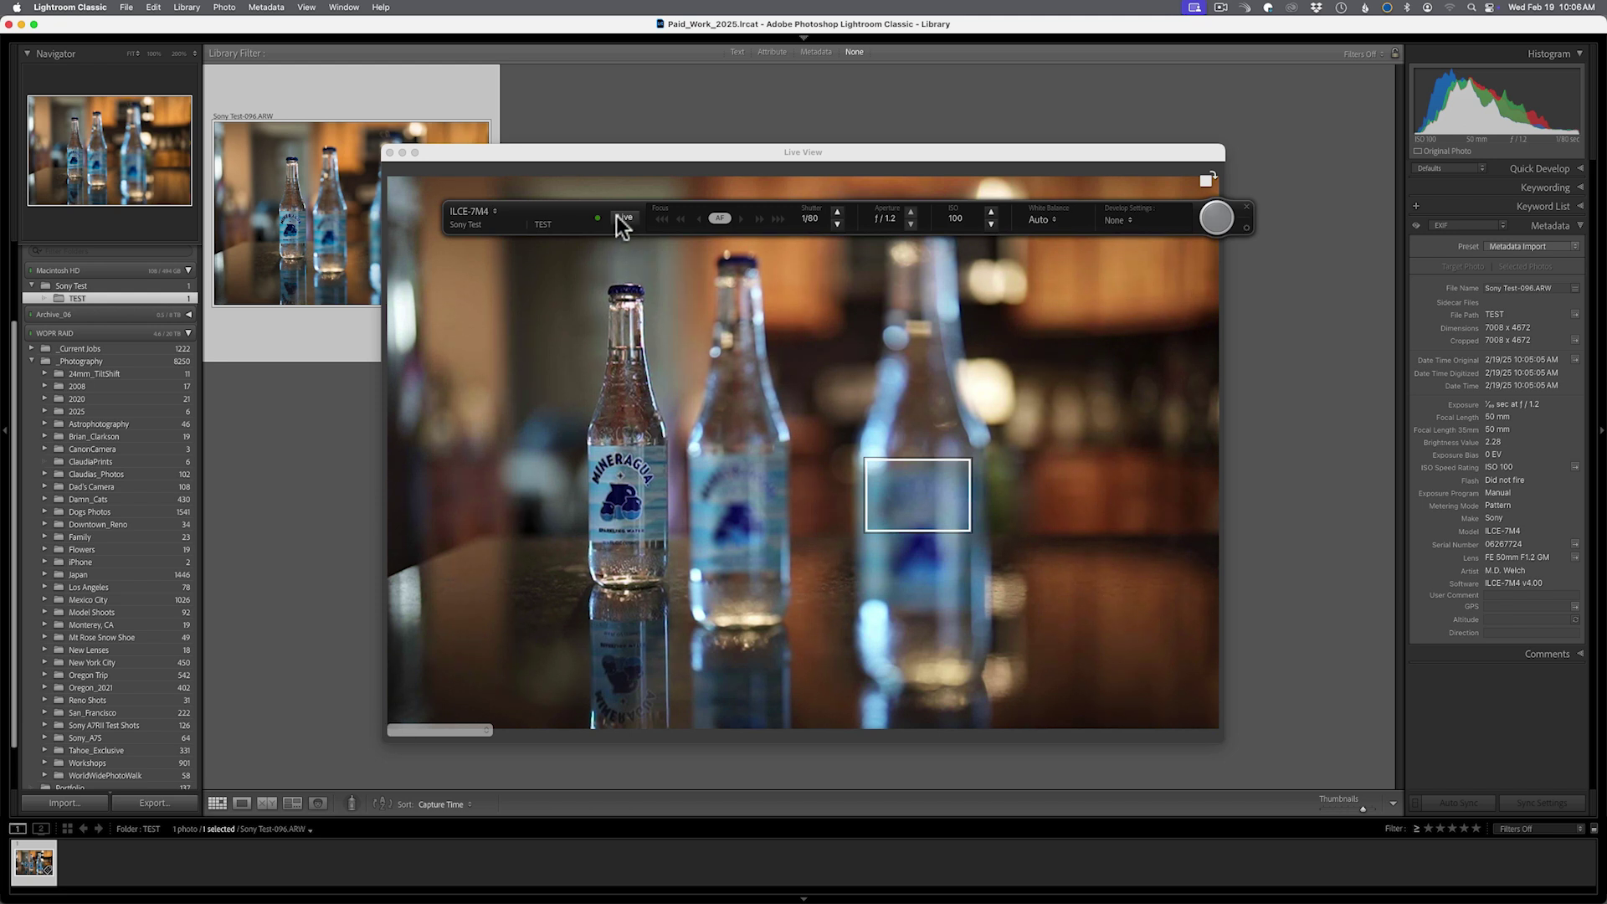
Move the autofocus area onto the first bottle's MINERAGUA label
{"action": "left_click", "coordinate": [430, 726]}
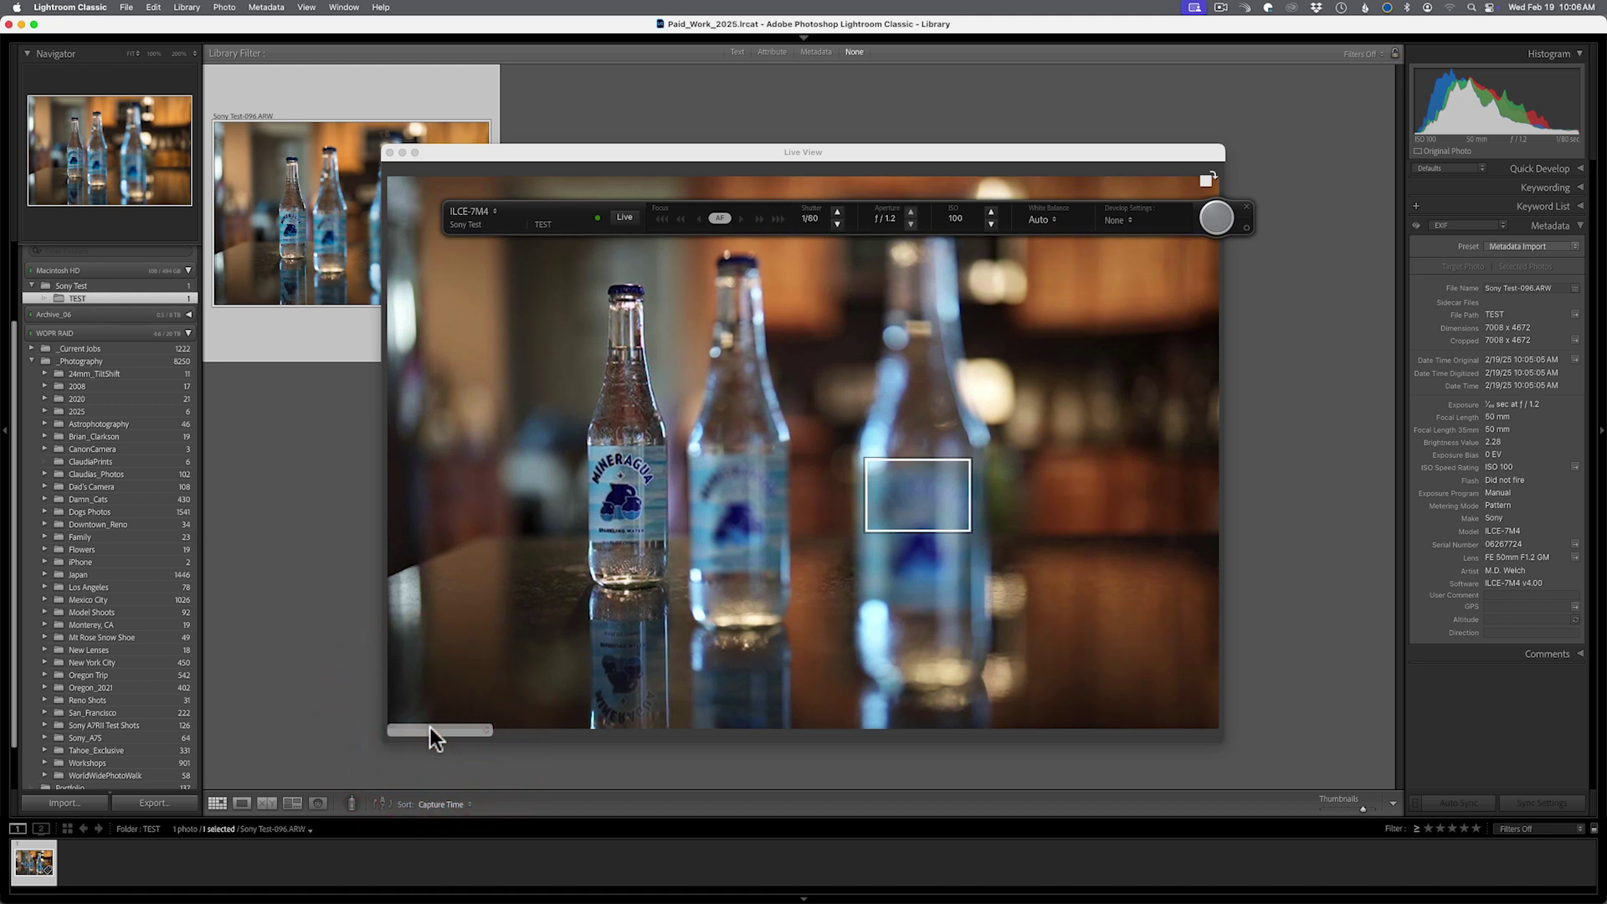
{"action": "left_click", "coordinate": [630, 485]}
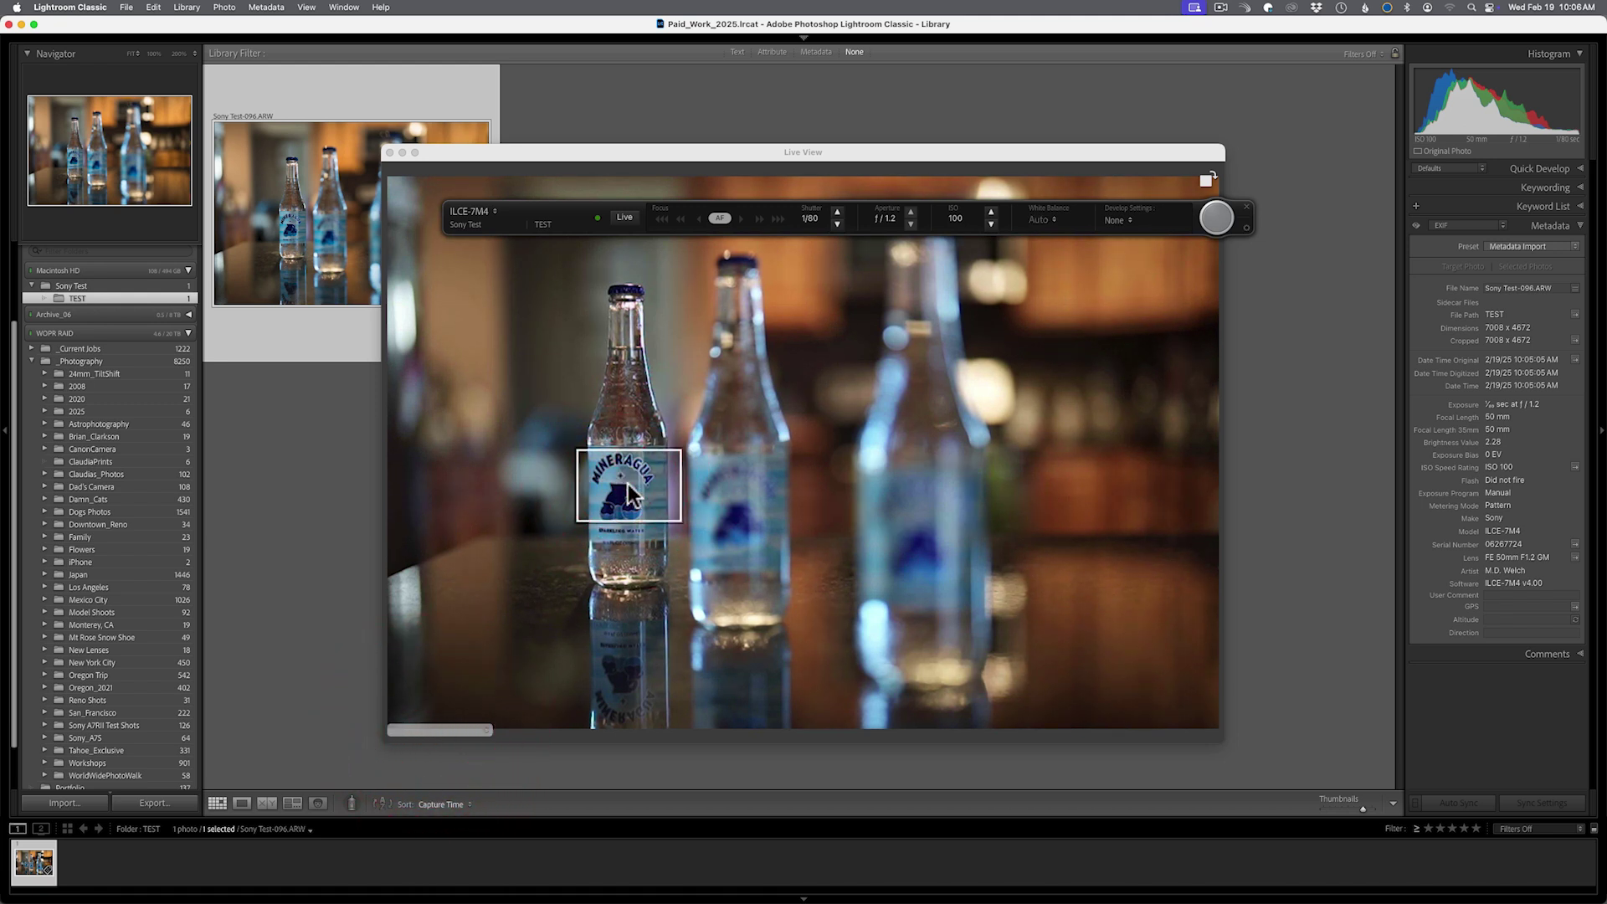